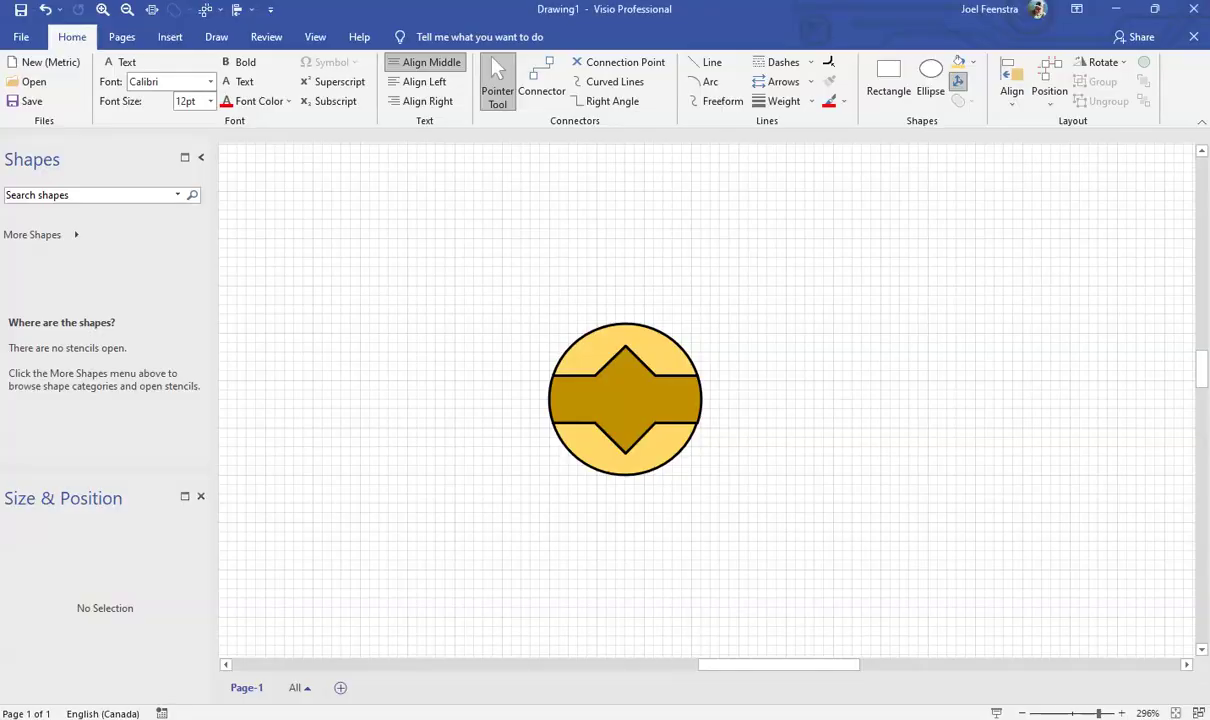
Step: Resize the round symbol group to 10 mm by 10 mm and move it to X 45 mm, Y 250 mm
scroll(891, 392, down, 5)
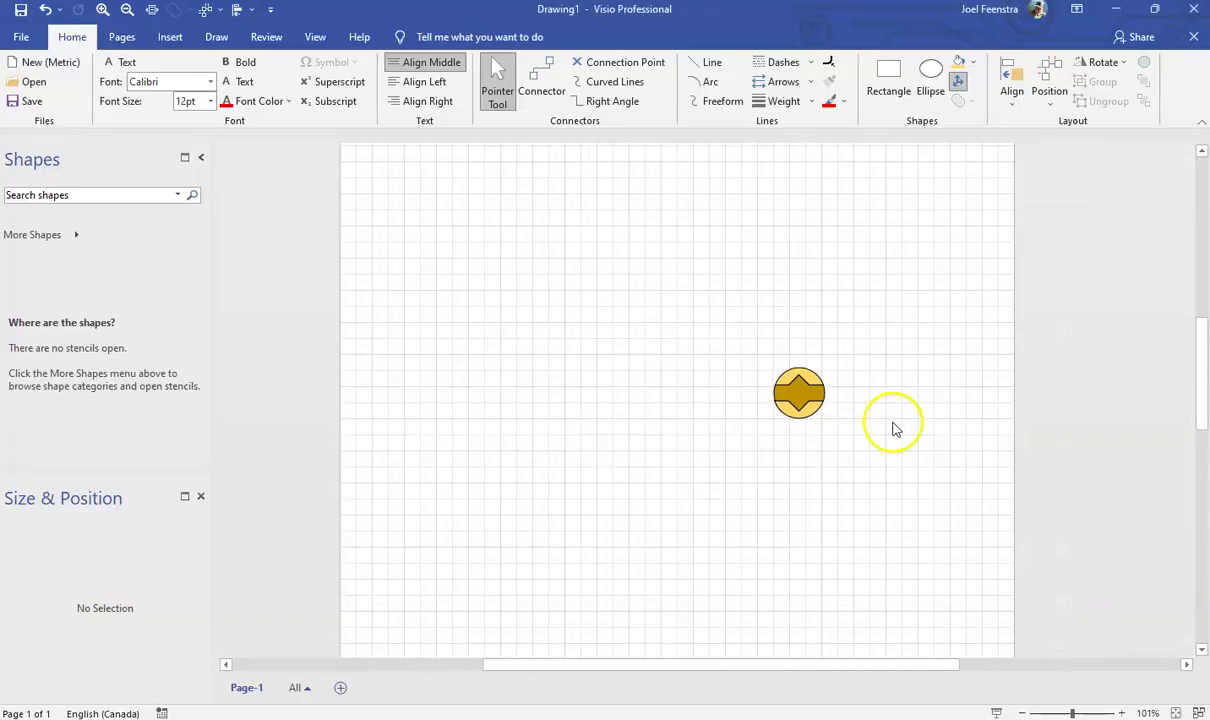
scroll(885, 450, up, 3)
scroll(876, 435, down, 3)
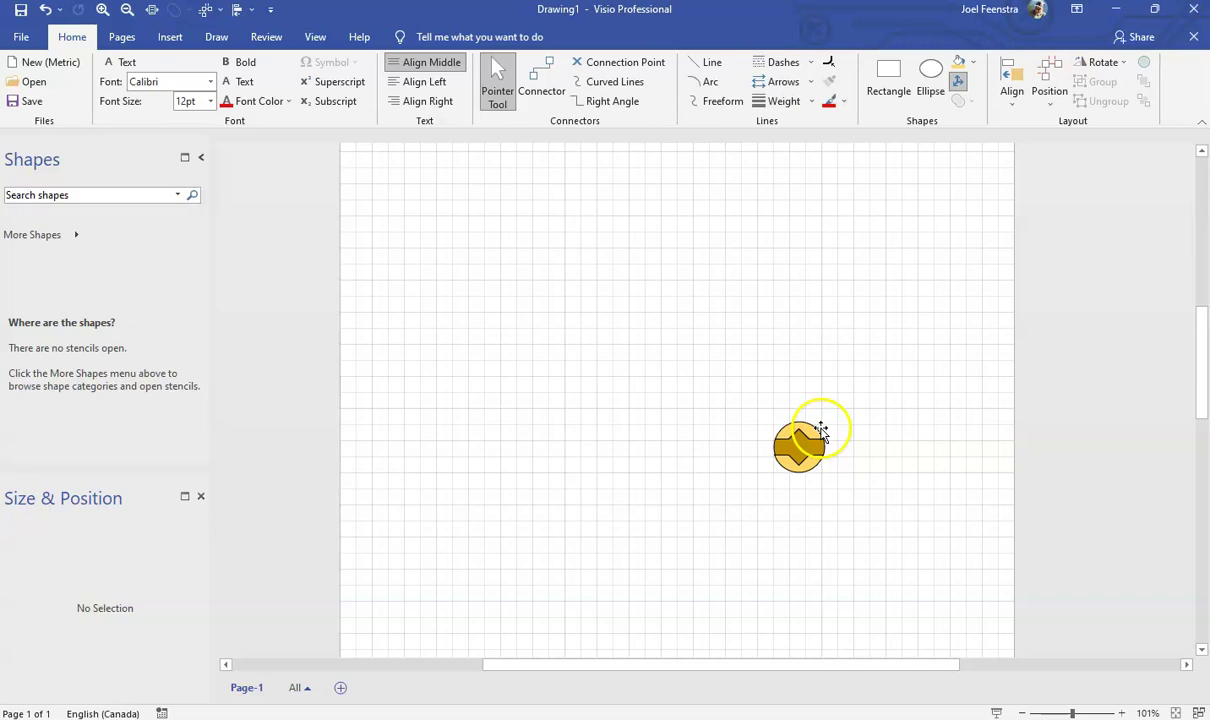
click(820, 428)
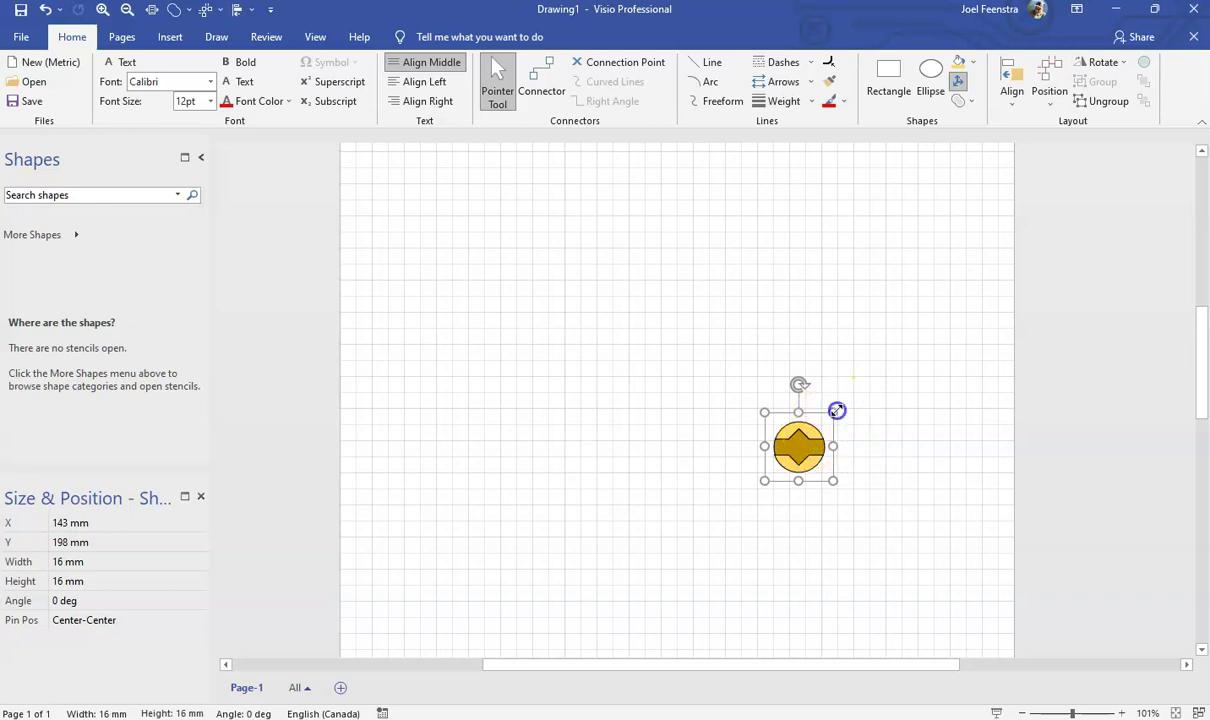
drag(836, 410, 497, 281)
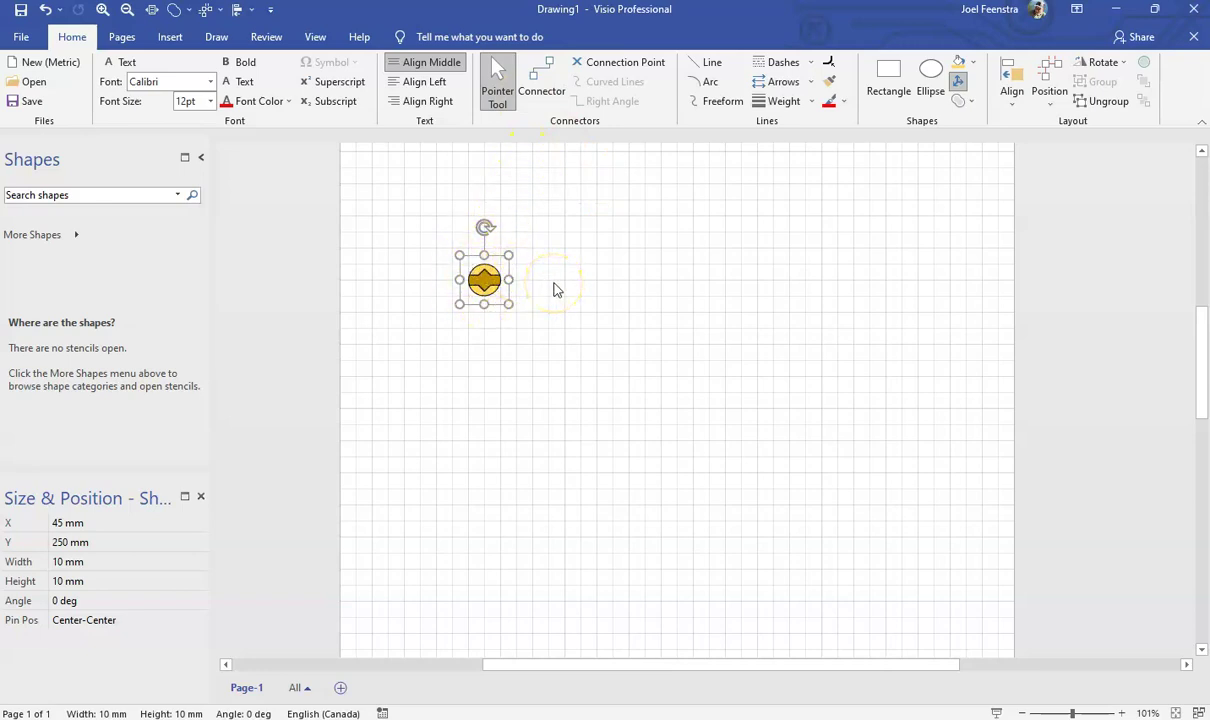
click(559, 314)
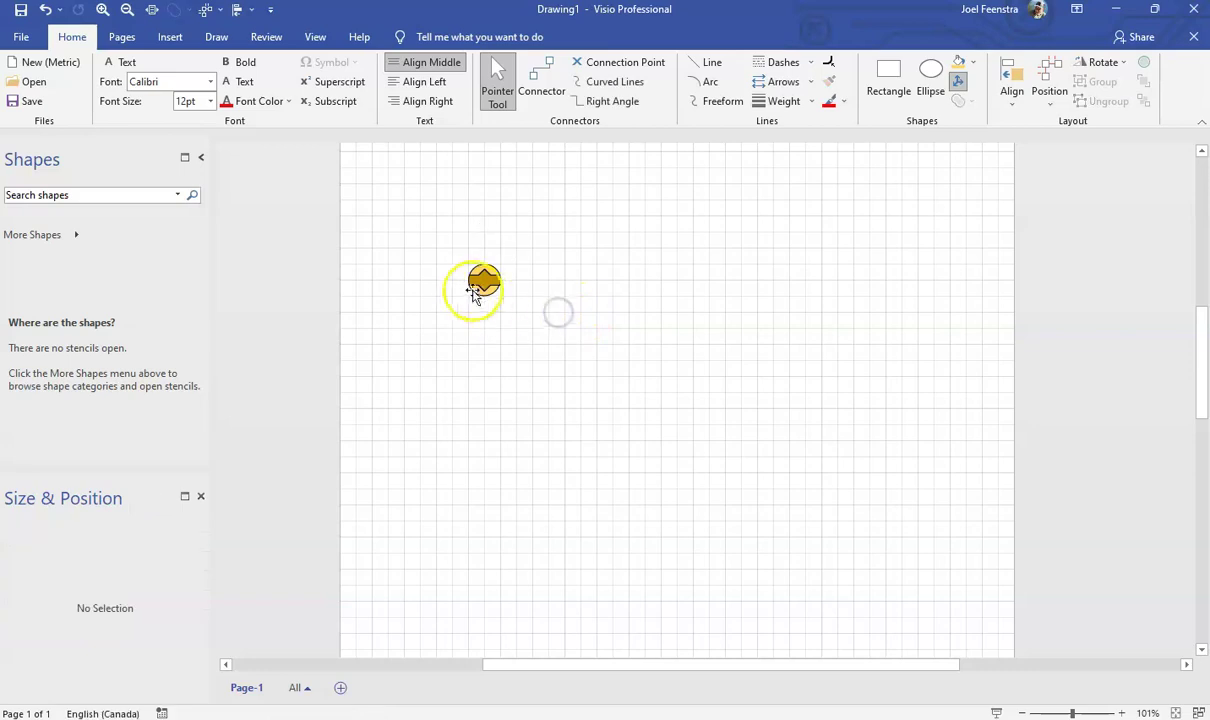
Step: Activate the Connection Point tool and try selecting the whole round symbol group and its upper segment
scroll(464, 289, up, 4)
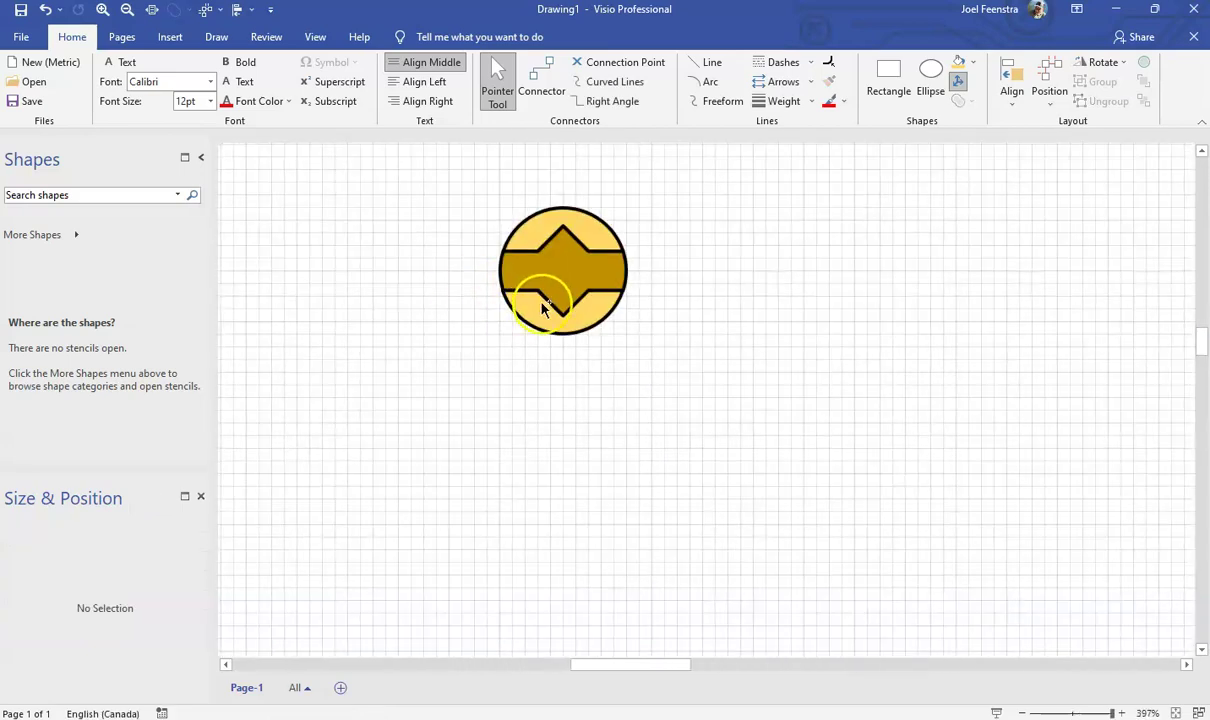
scroll(543, 304, up, 2)
scroll(572, 322, up, 3)
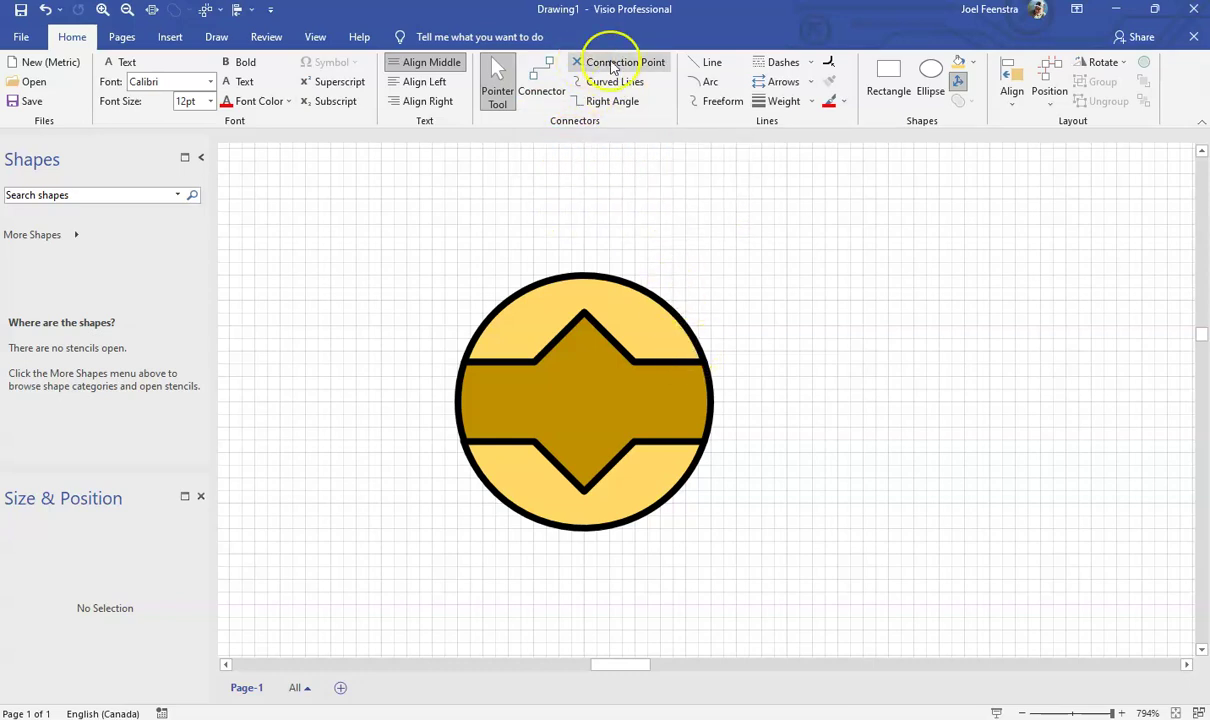
click(612, 63)
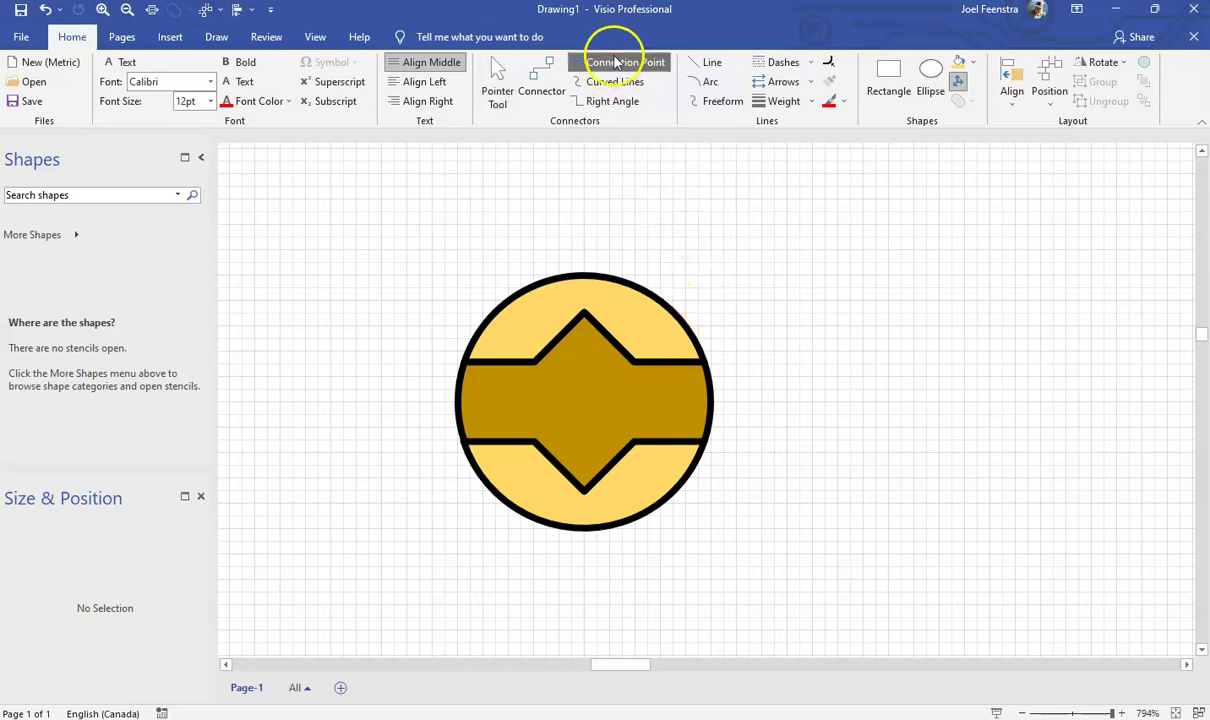
click(656, 250)
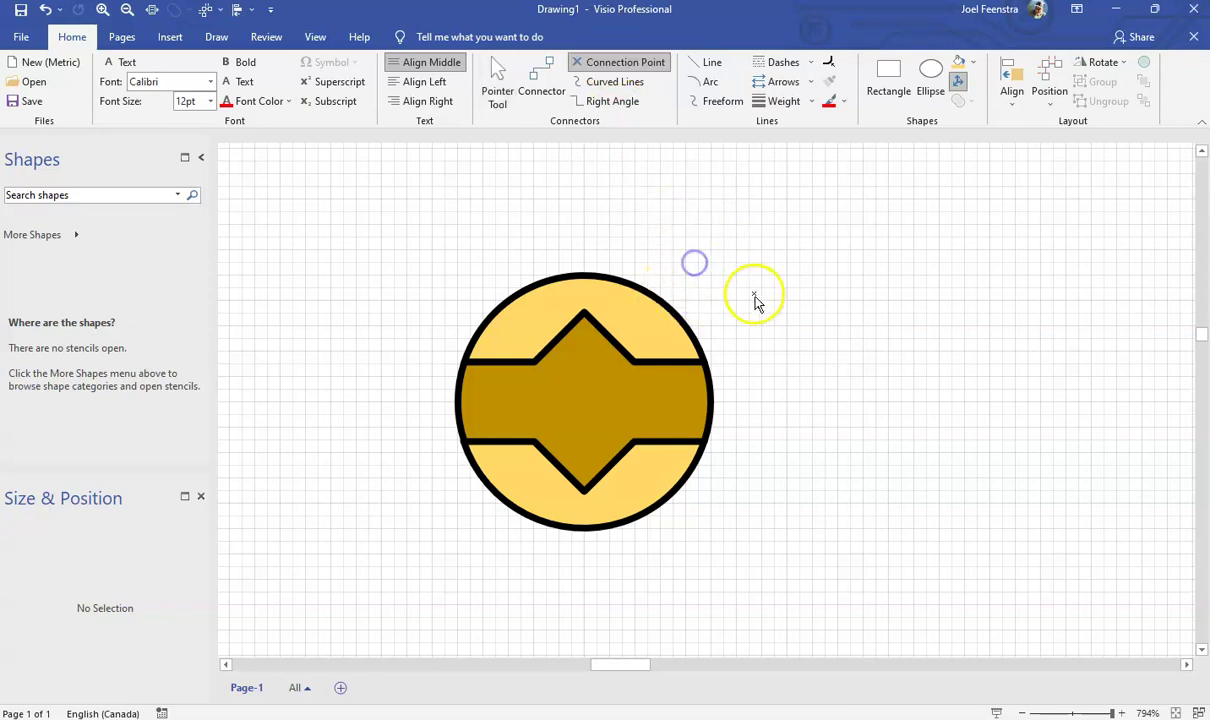
click(695, 343)
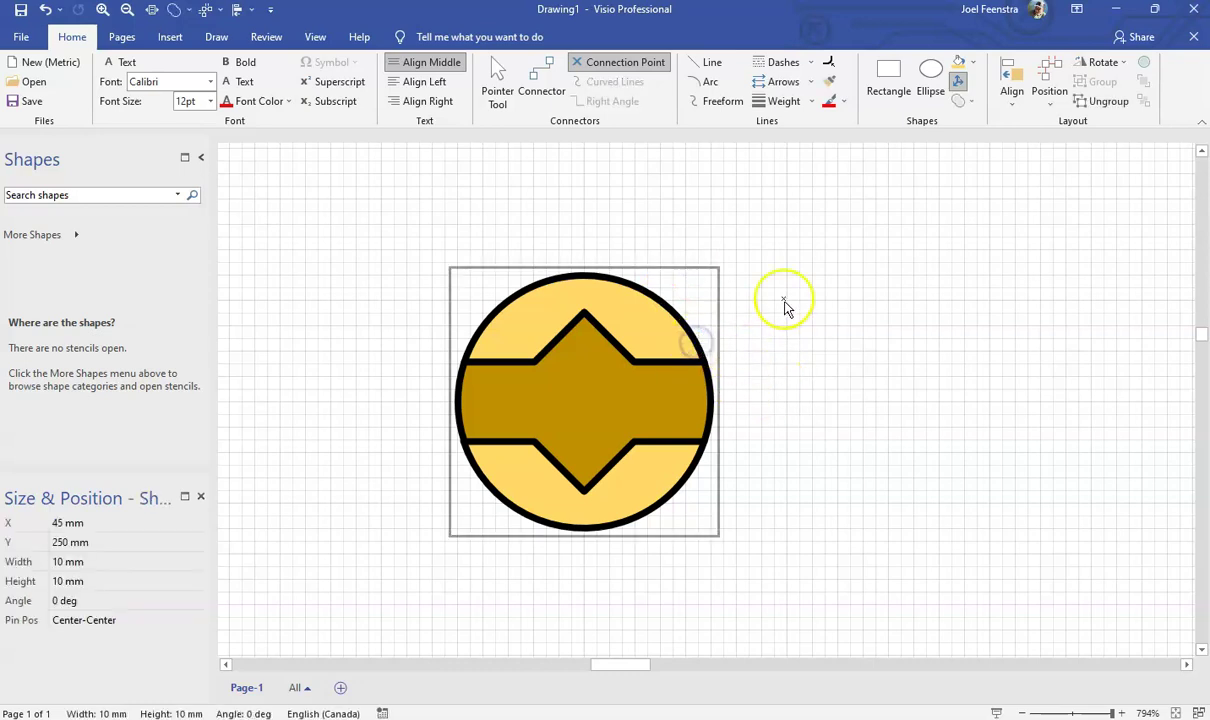
click(623, 283)
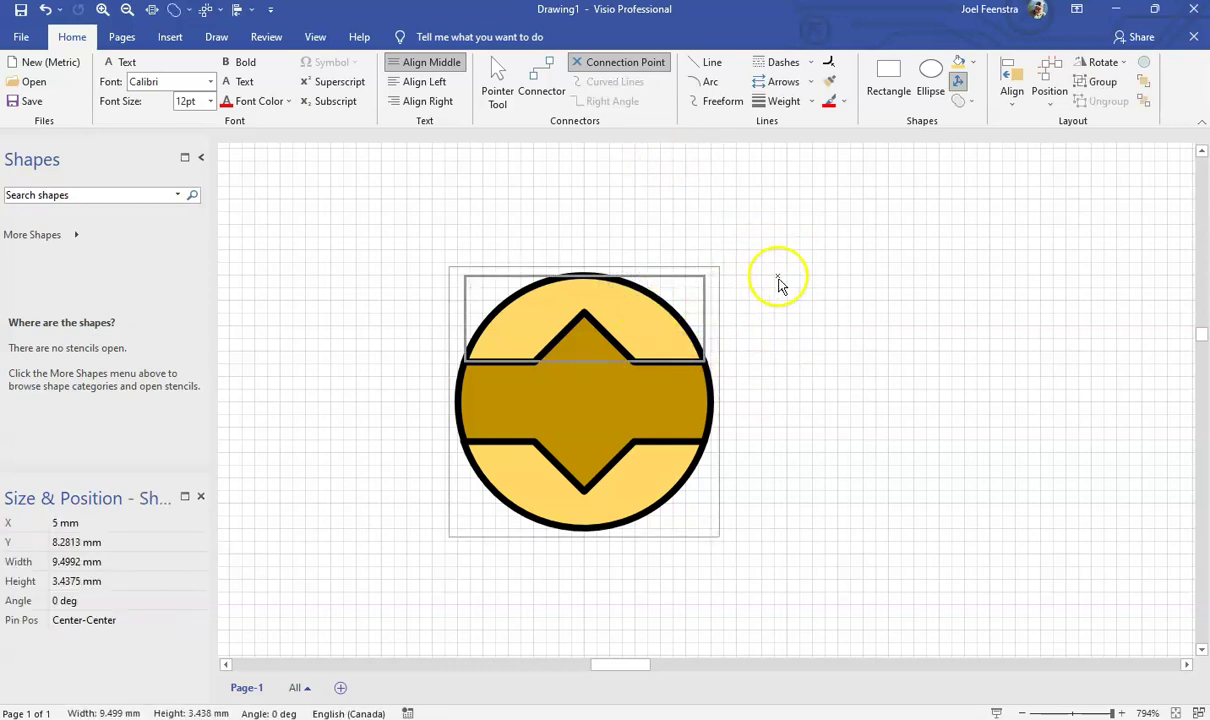
click(775, 366)
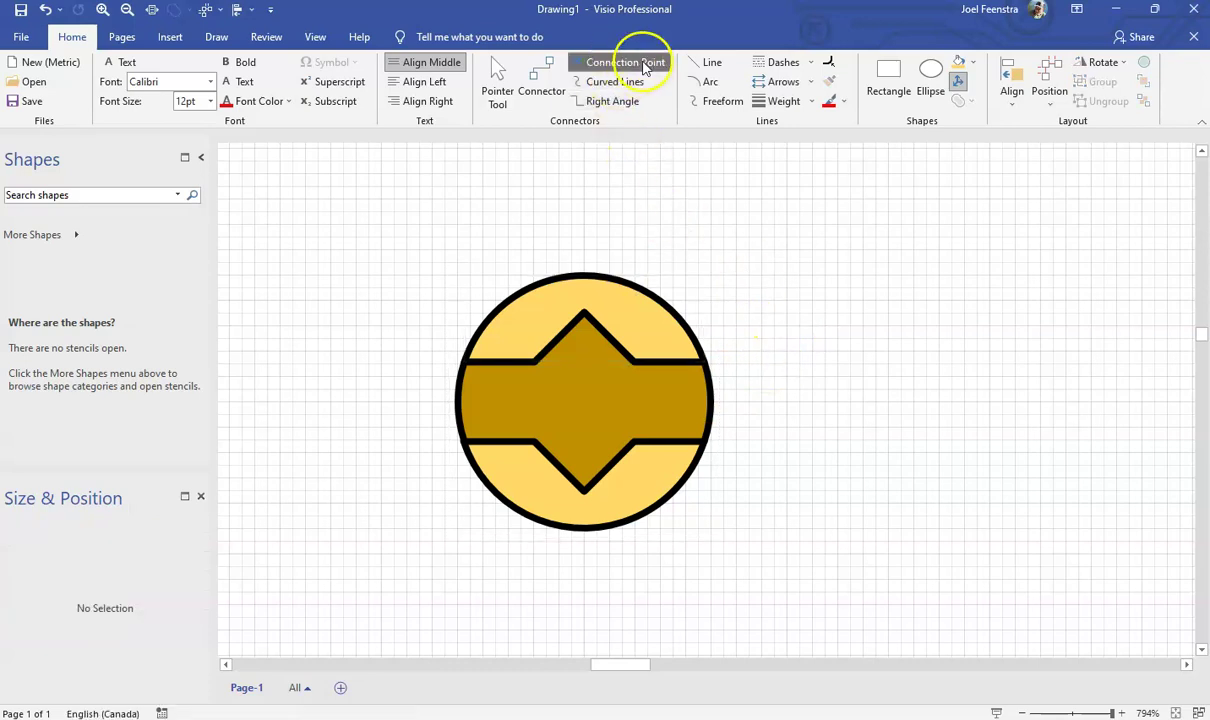
Step: Add connection points at the top, right, bottom and left of the symbol's outer circle, and return to the Pointer Tool
click(608, 284)
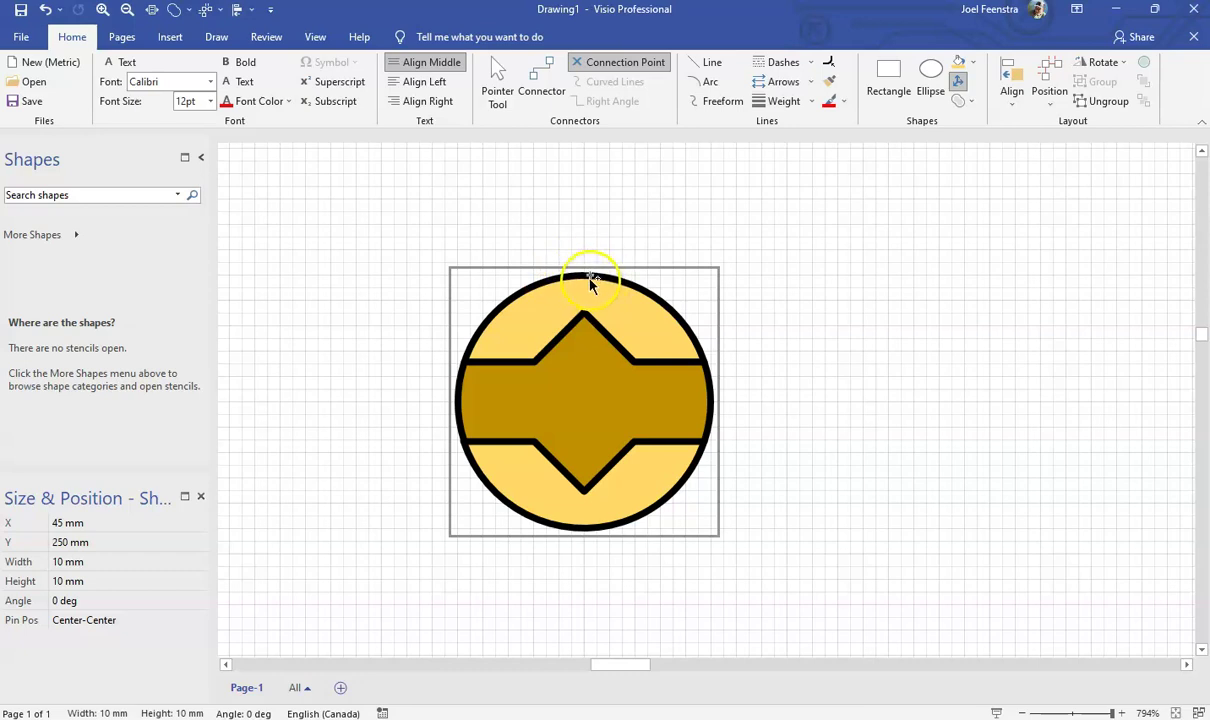
ctrl+click(710, 392)
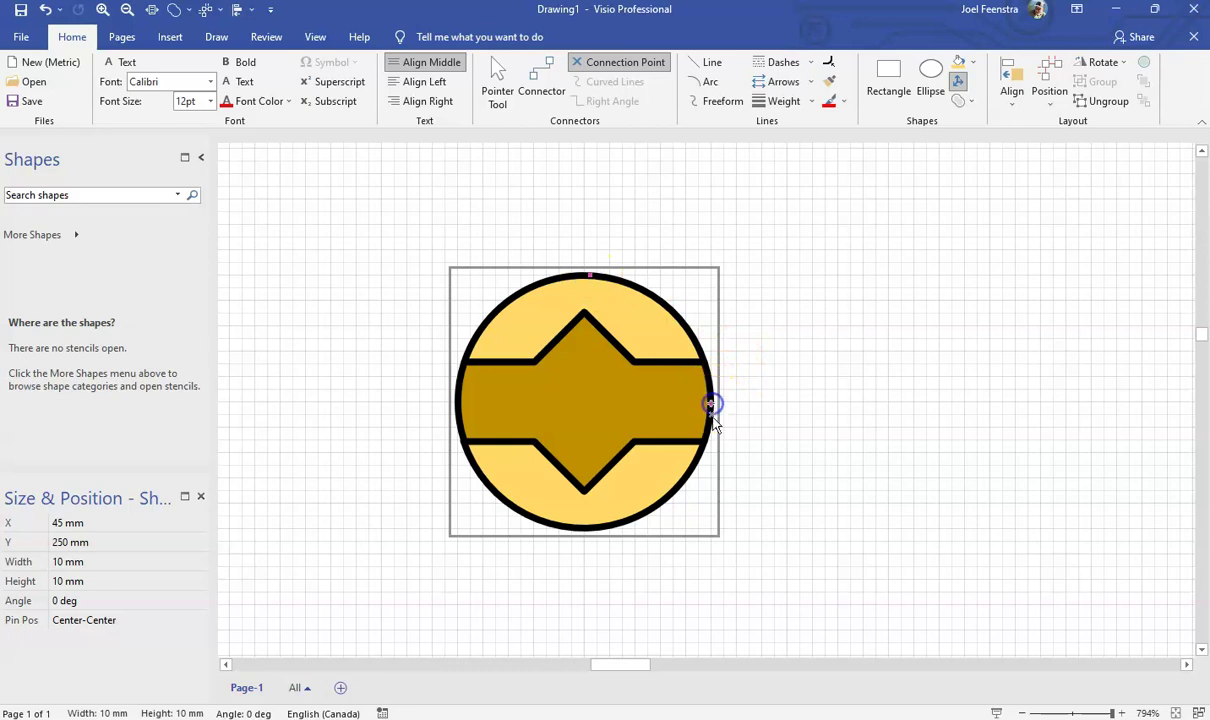
ctrl+click(590, 531)
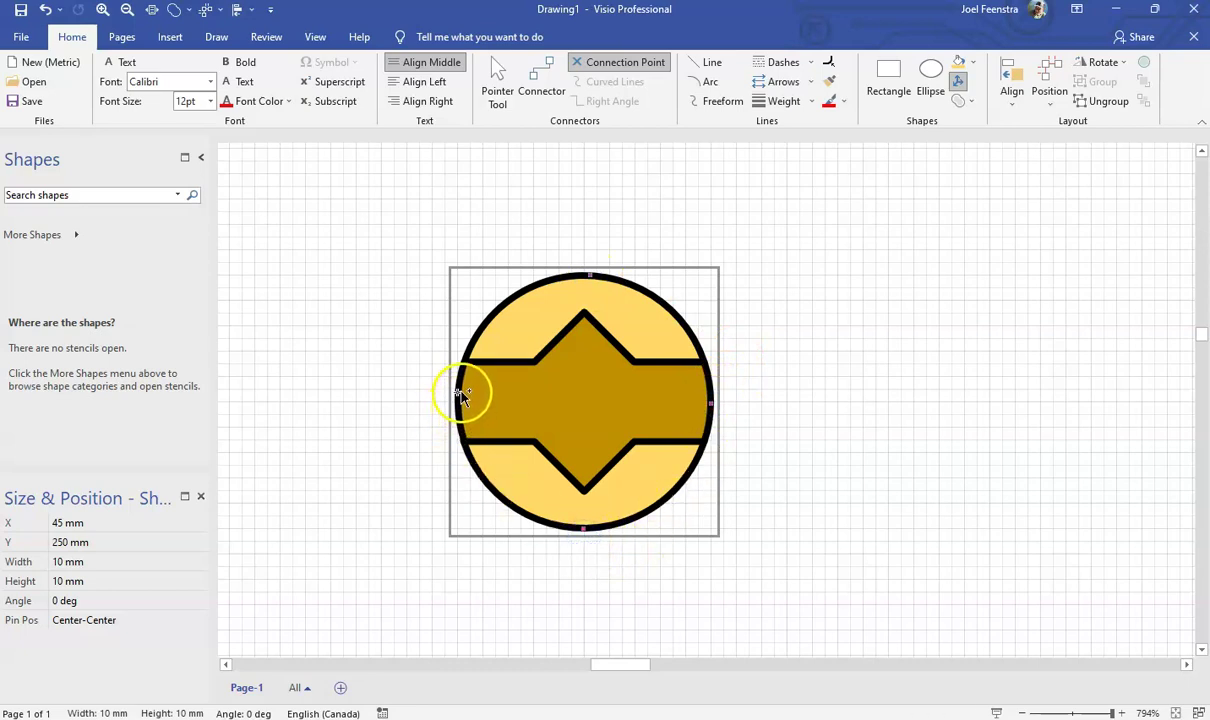
ctrl+click(699, 290)
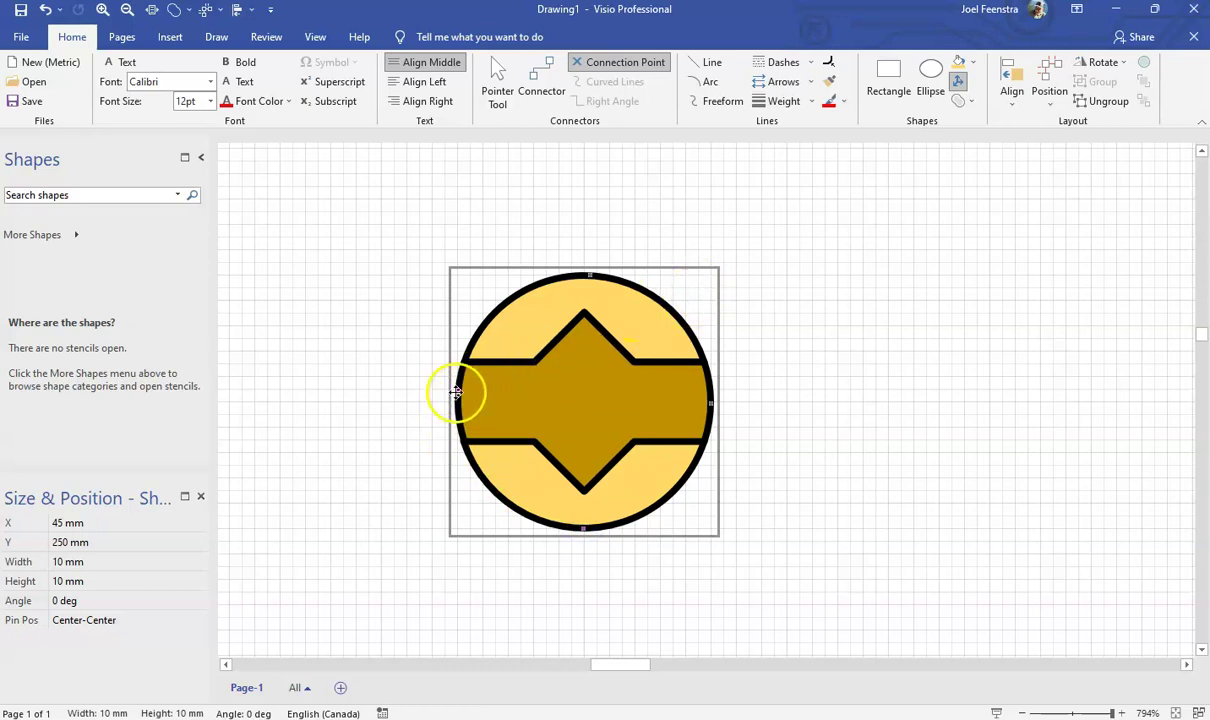
ctrl+scroll(455, 400, up, 3)
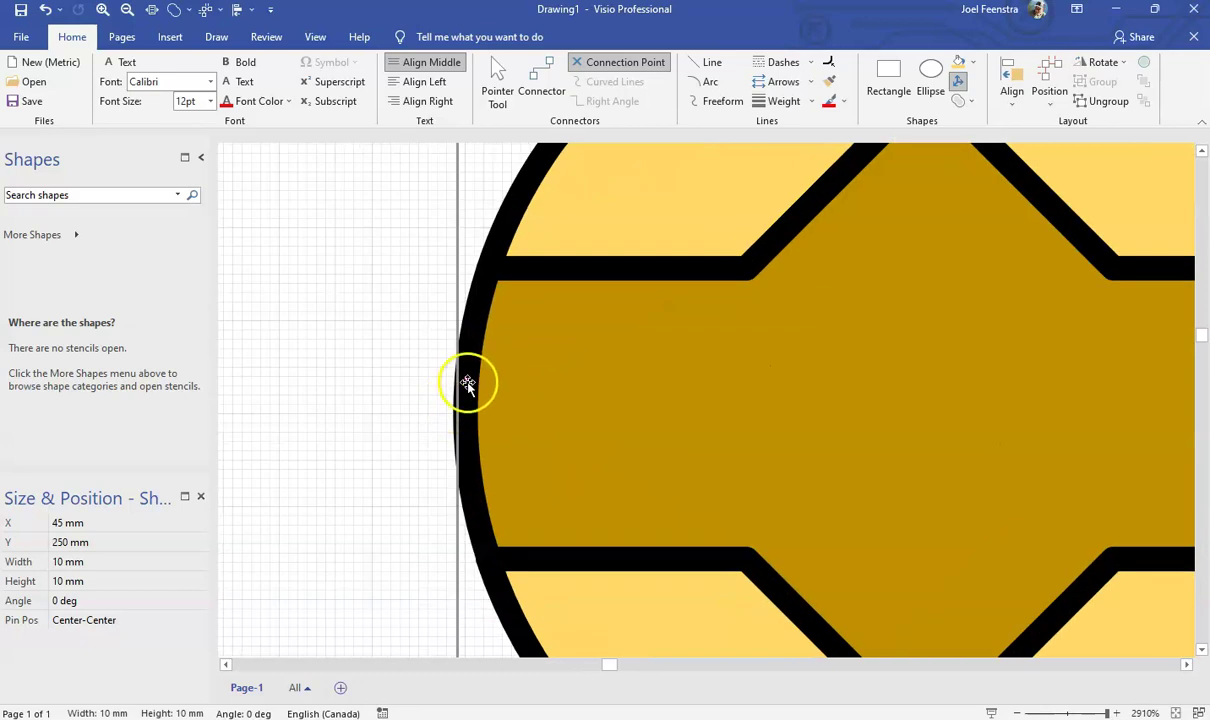
ctrl+scroll(462, 382, down, 2)
ctrl+scroll(459, 377, down, 1)
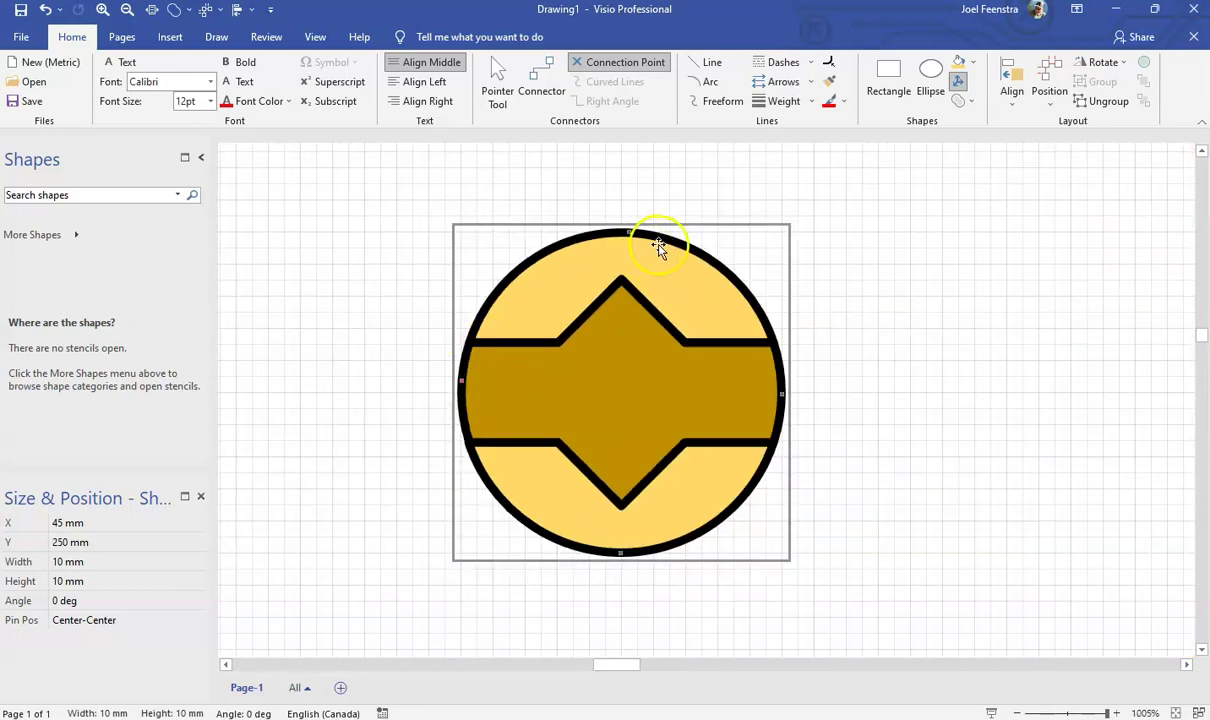
click(627, 233)
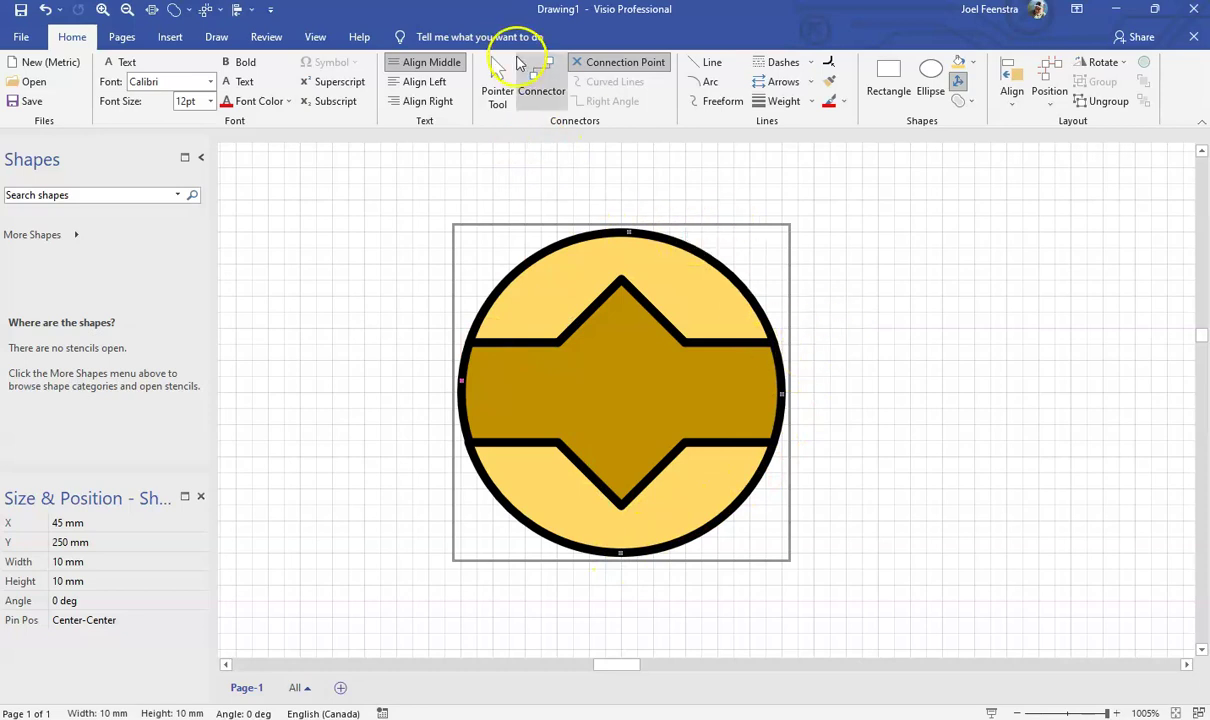
click(498, 72)
click(497, 80)
click(805, 251)
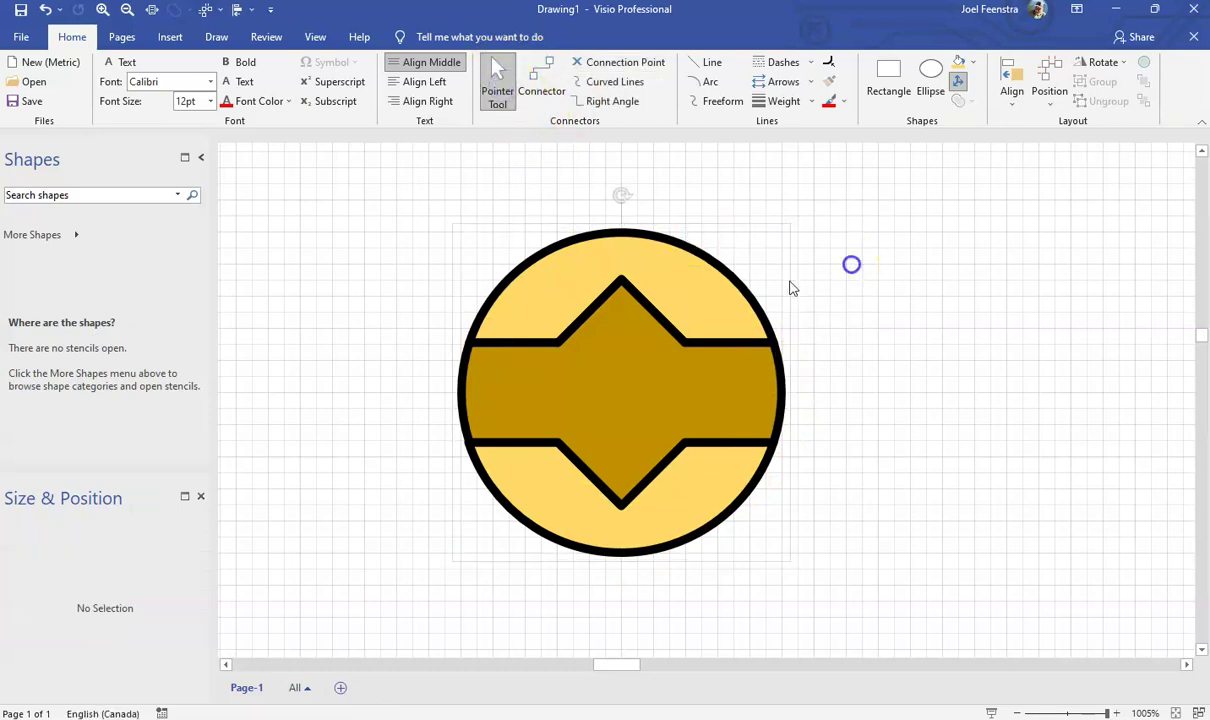
Step: Duplicate the round symbol and place the copy at X 67 mm, Y 238 mm
click(706, 328)
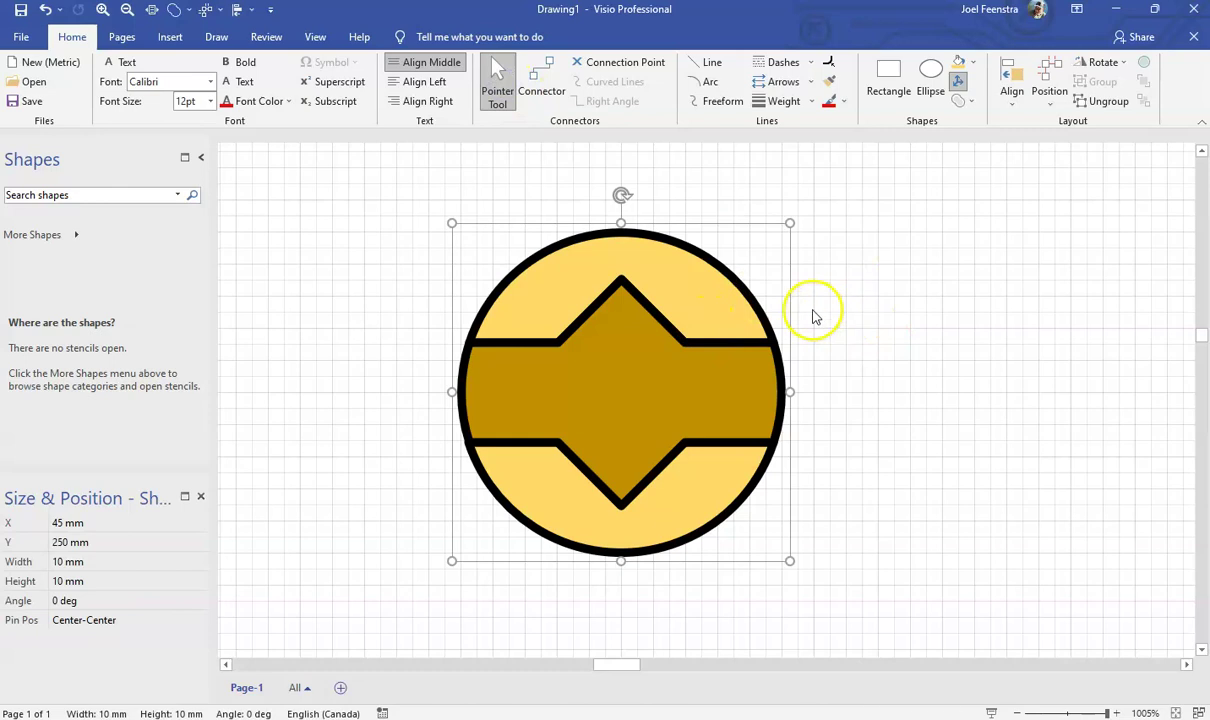
scroll(805, 316, down, 4)
scroll(513, 480, down, 1)
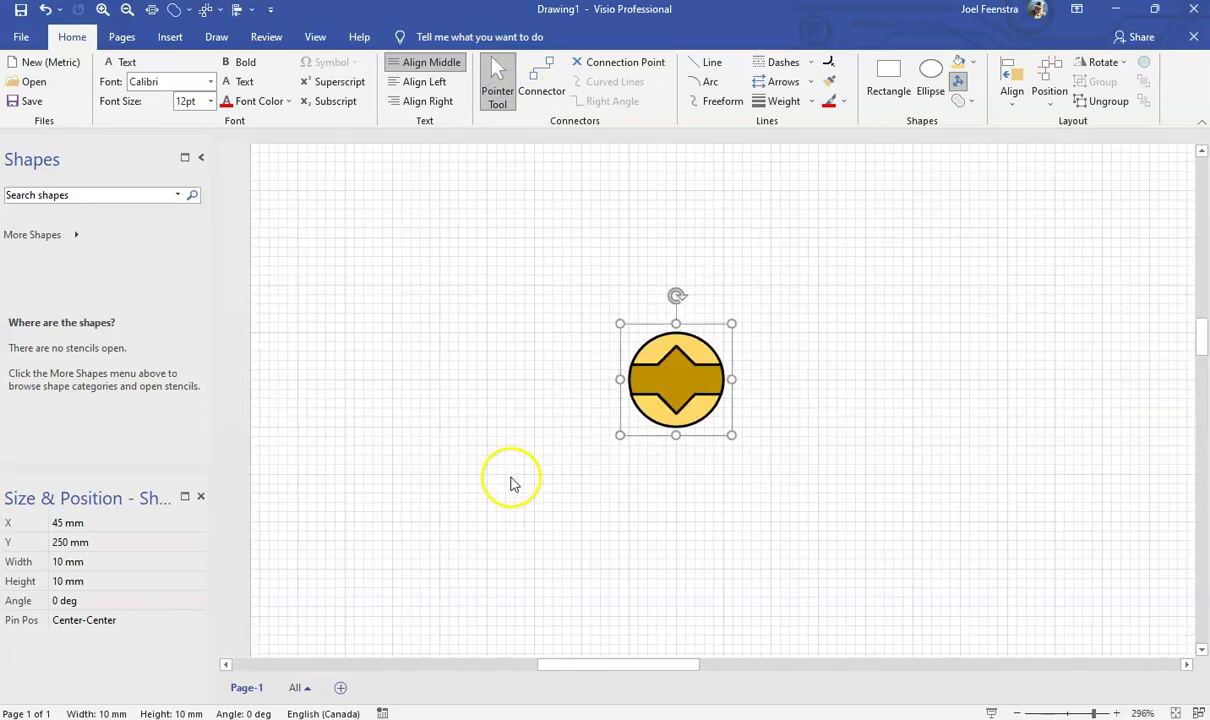
scroll(532, 397, down, 3)
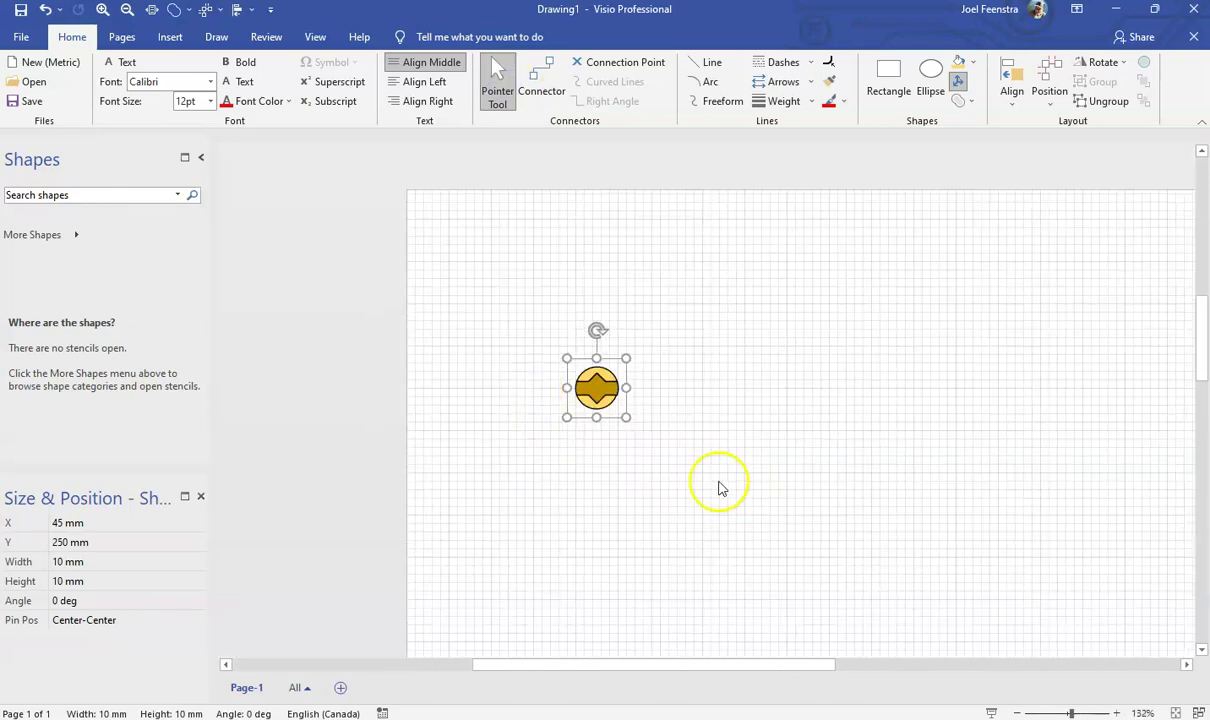
scroll(602, 425, up, 8)
scroll(556, 262, up, 2)
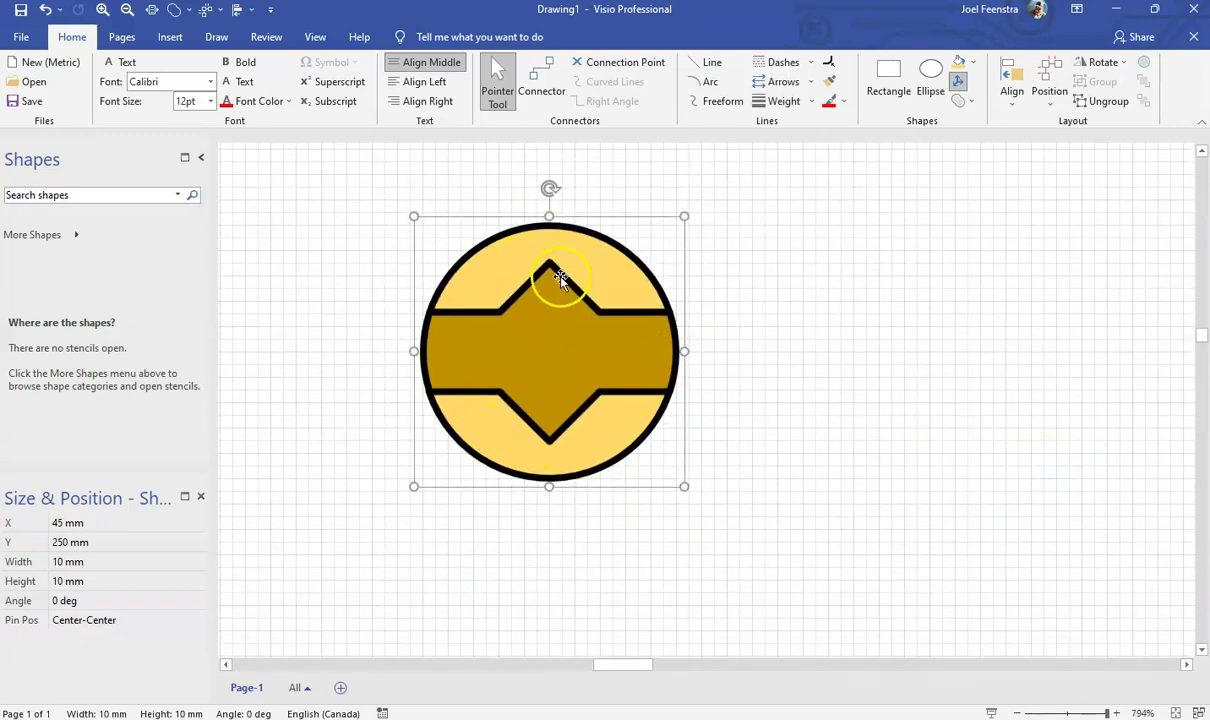
key(ctrl+d)
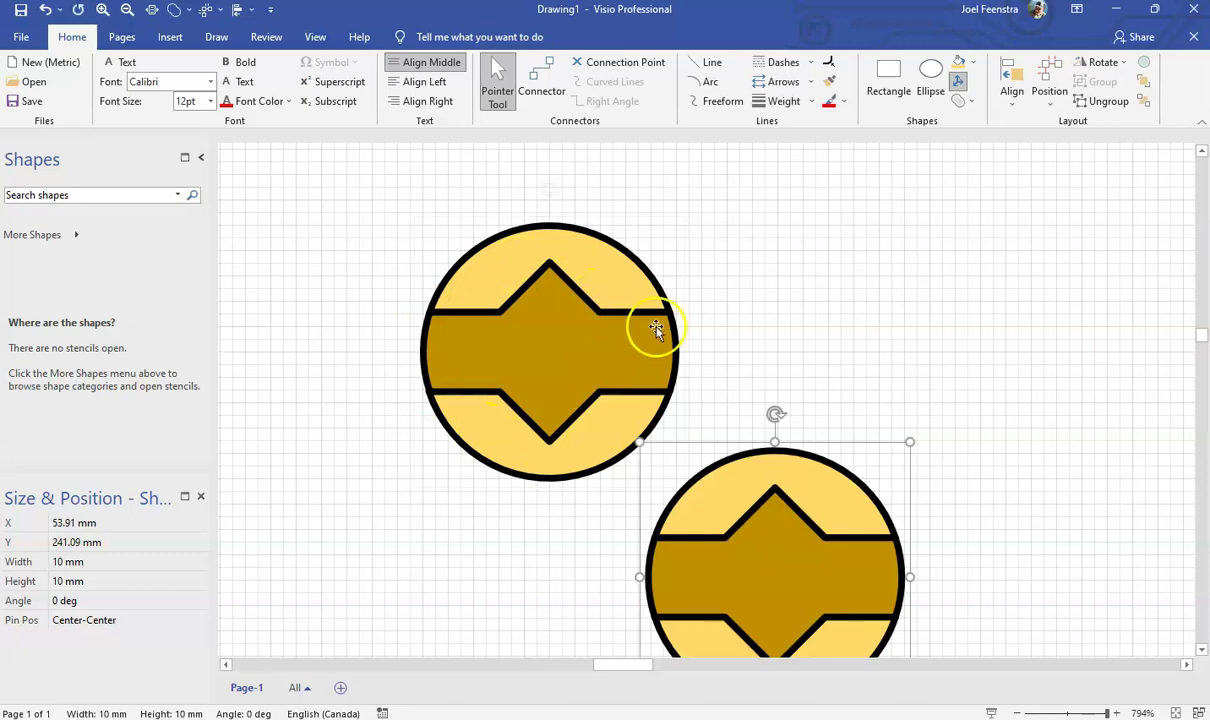
scroll(805, 386, down, 4)
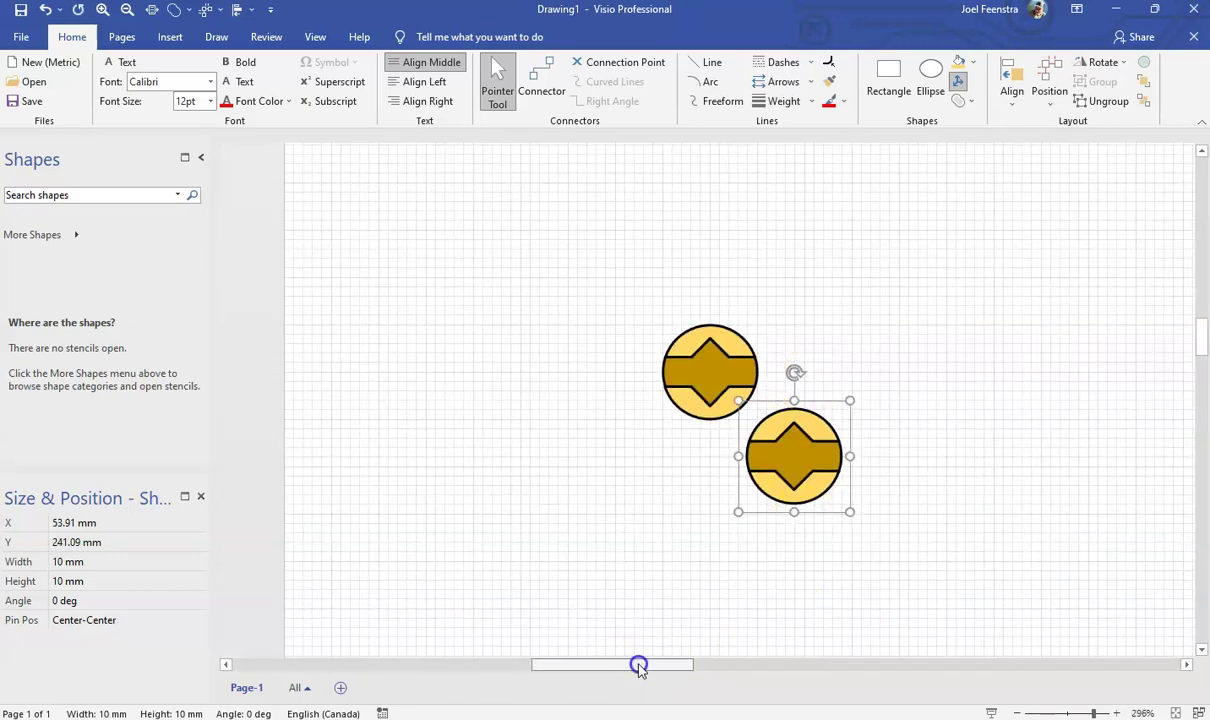
scroll(672, 580, down, 4)
drag(648, 510, 703, 522)
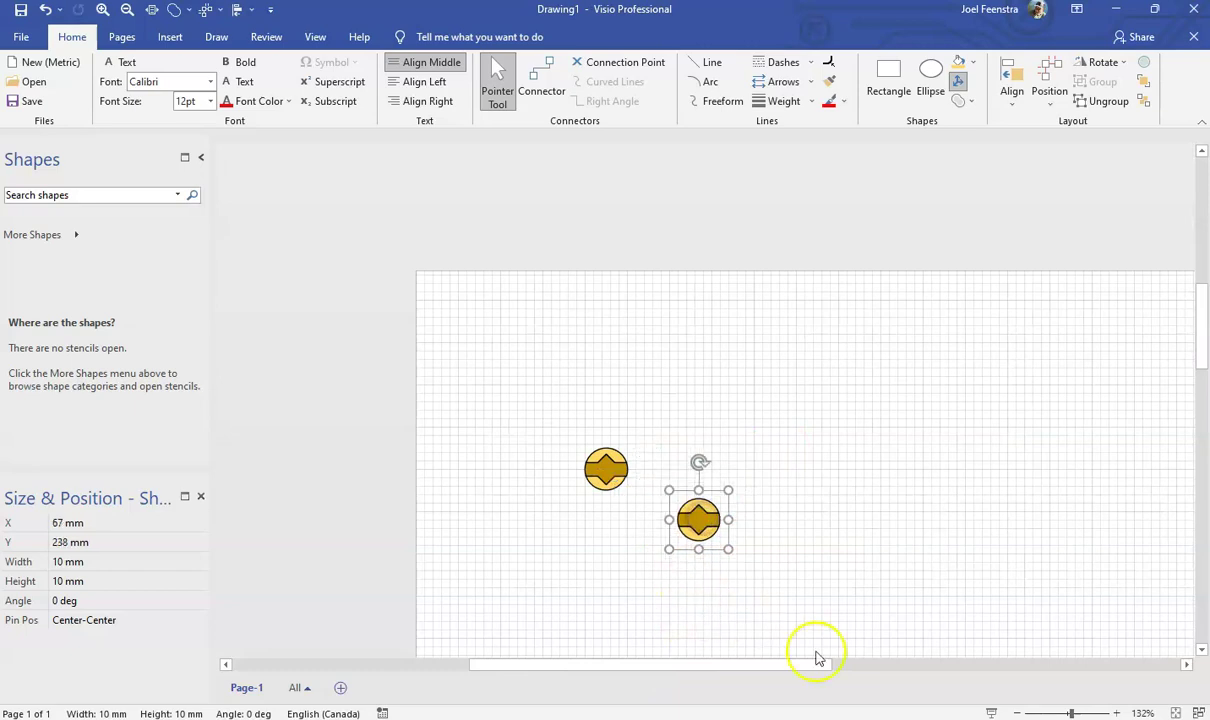
Step: Create four more duplicates of the copied round symbol
scroll(790, 630, down, 3)
scroll(770, 605, up, 1)
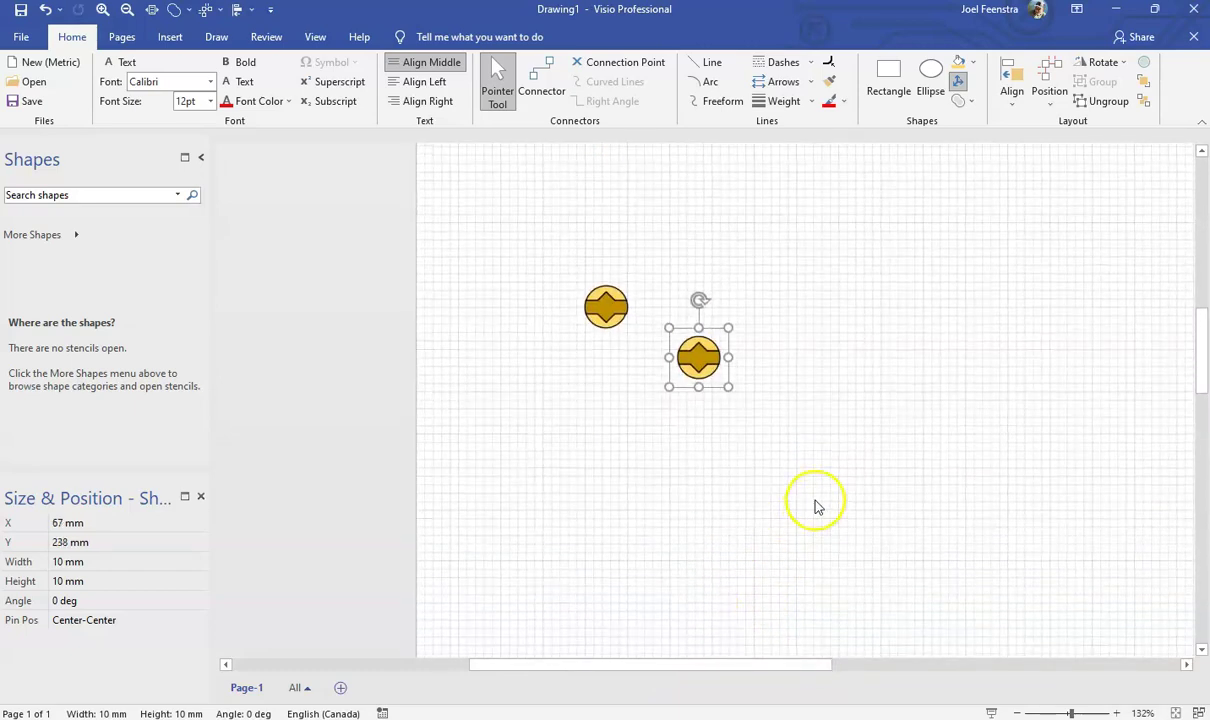
key(ctrl+d)
key(ctrl+d)
key(ctrl+d)
key(ctrl+d)
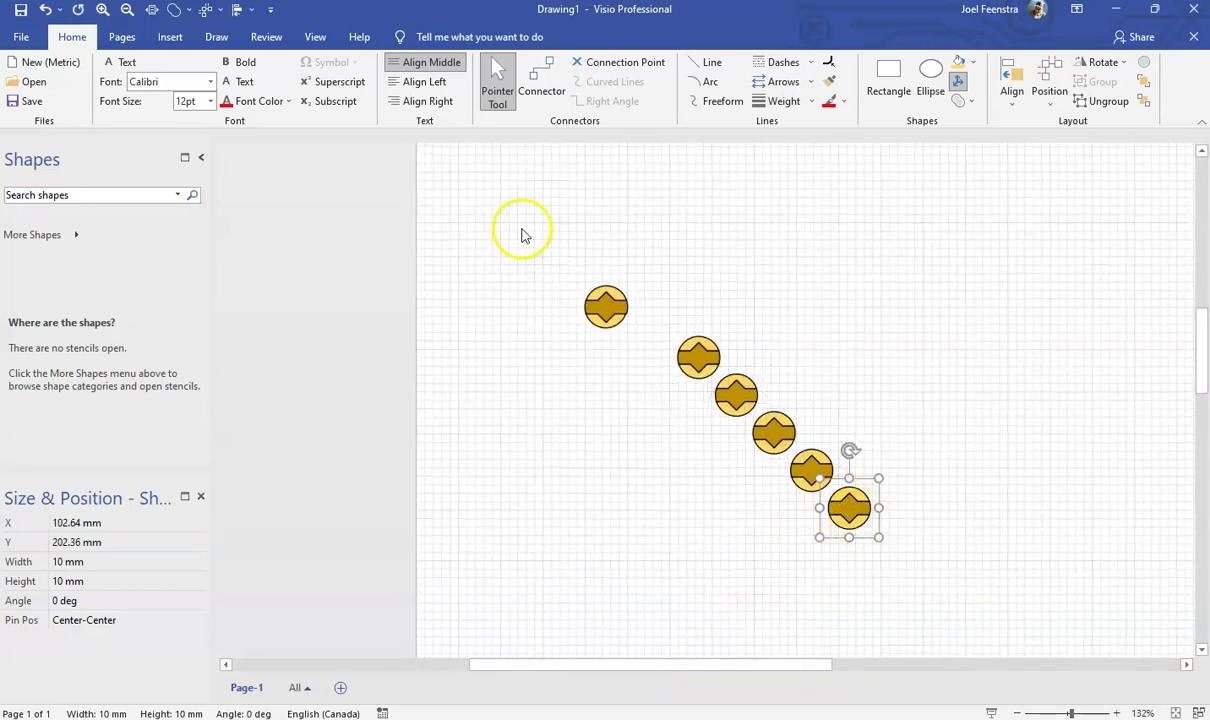
Step: Align the middles of all six round symbols with the original and distribute them horizontally
drag(521, 220, 1061, 705)
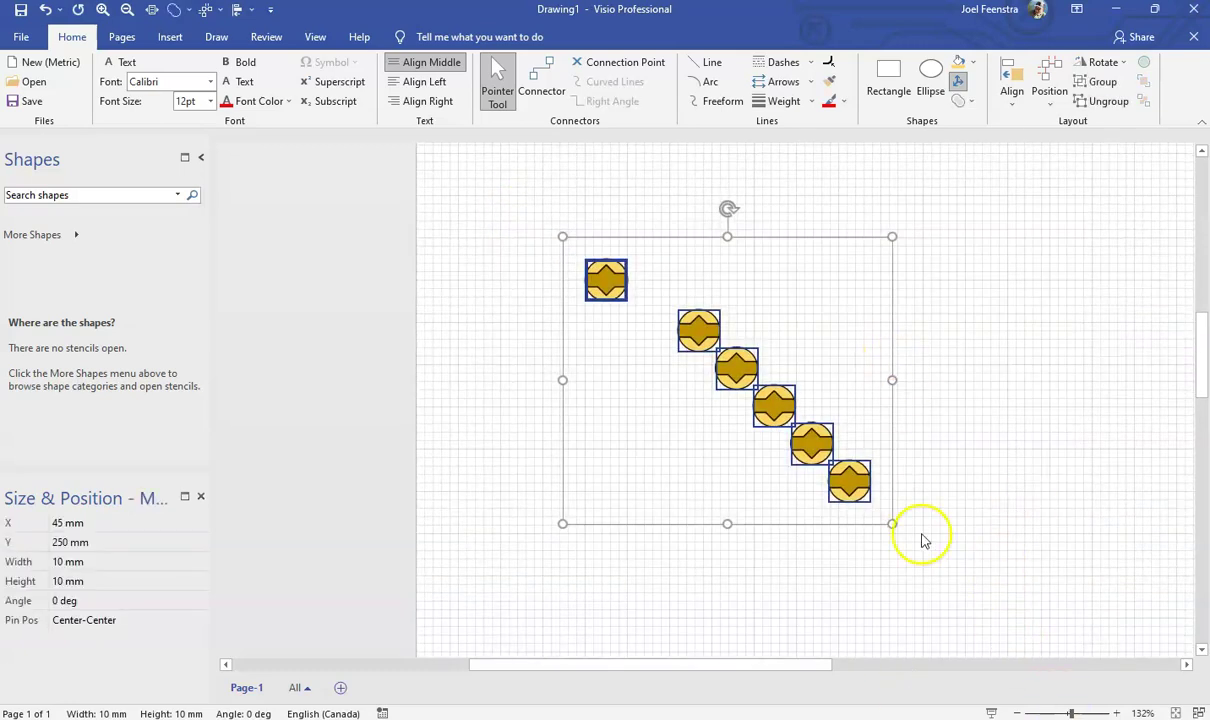
click(1010, 82)
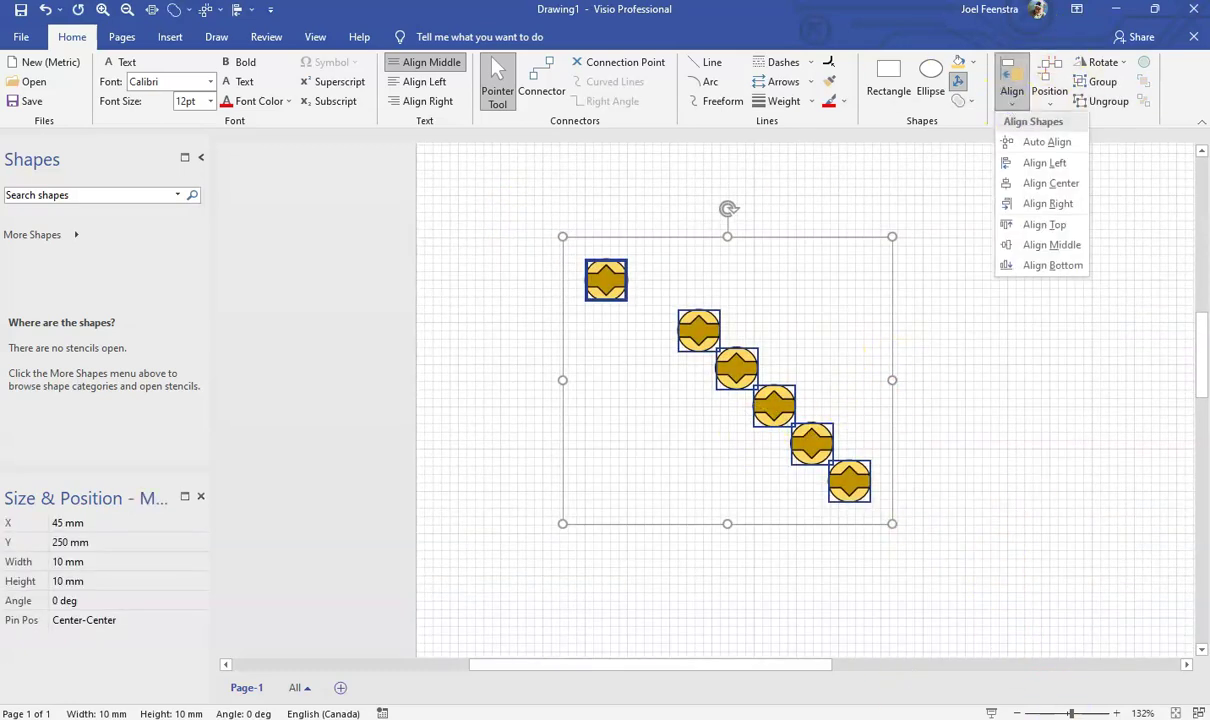
click(1058, 245)
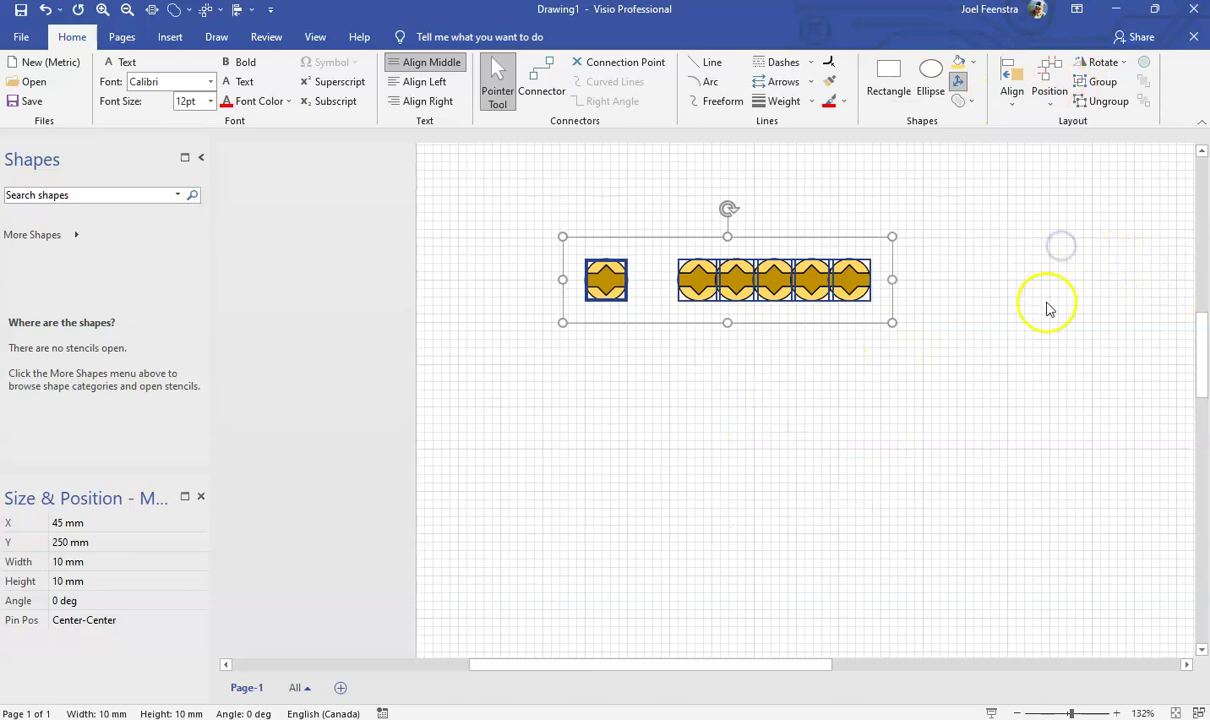
click(1047, 100)
click(1108, 204)
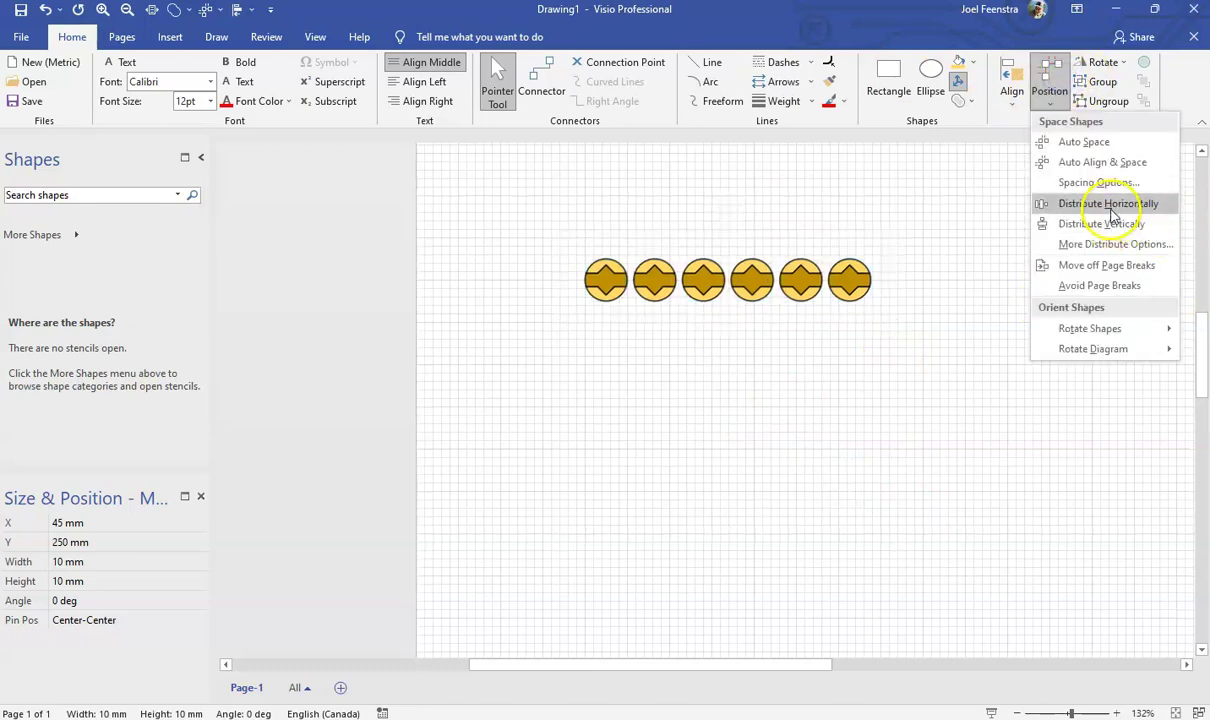
click(1110, 207)
click(922, 438)
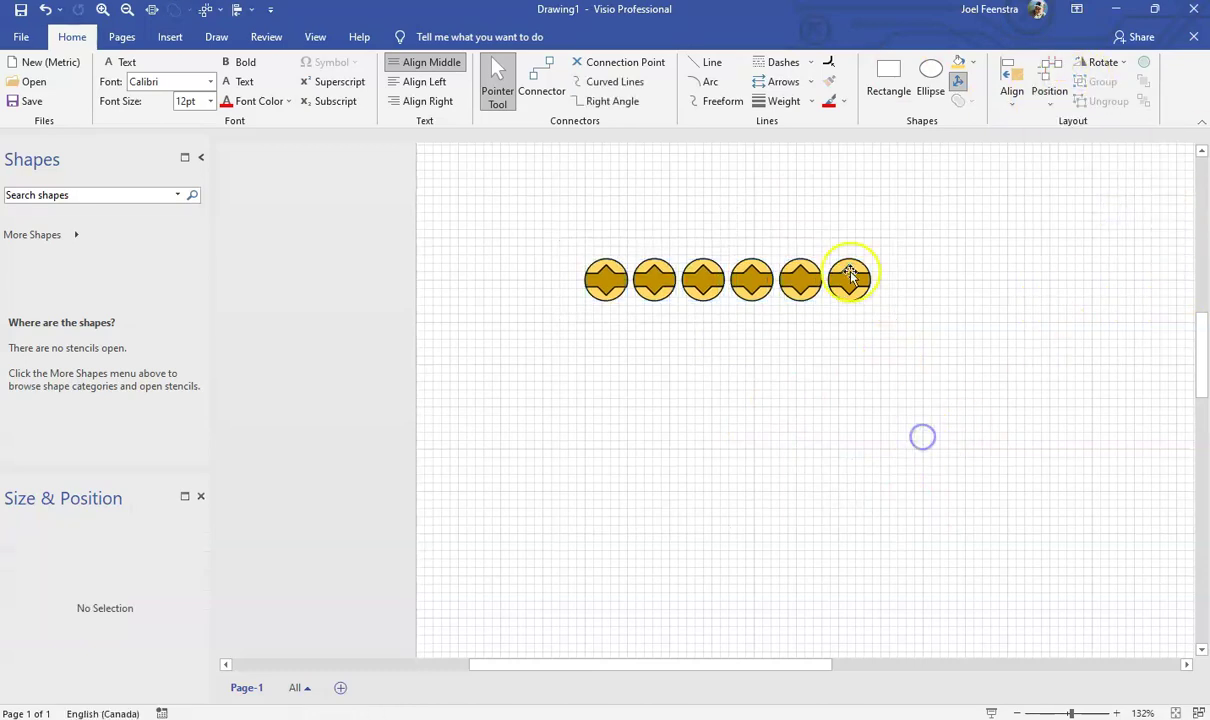
Step: Nudge the rightmost symbol in the row horizontally to X 115 mm
click(850, 272)
key(Right)
key(Right)
key(Right)
key(Right)
key(Right)
key(Right)
key(Right)
key(Right)
key(Right)
key(Right)
key(Right)
key(Right)
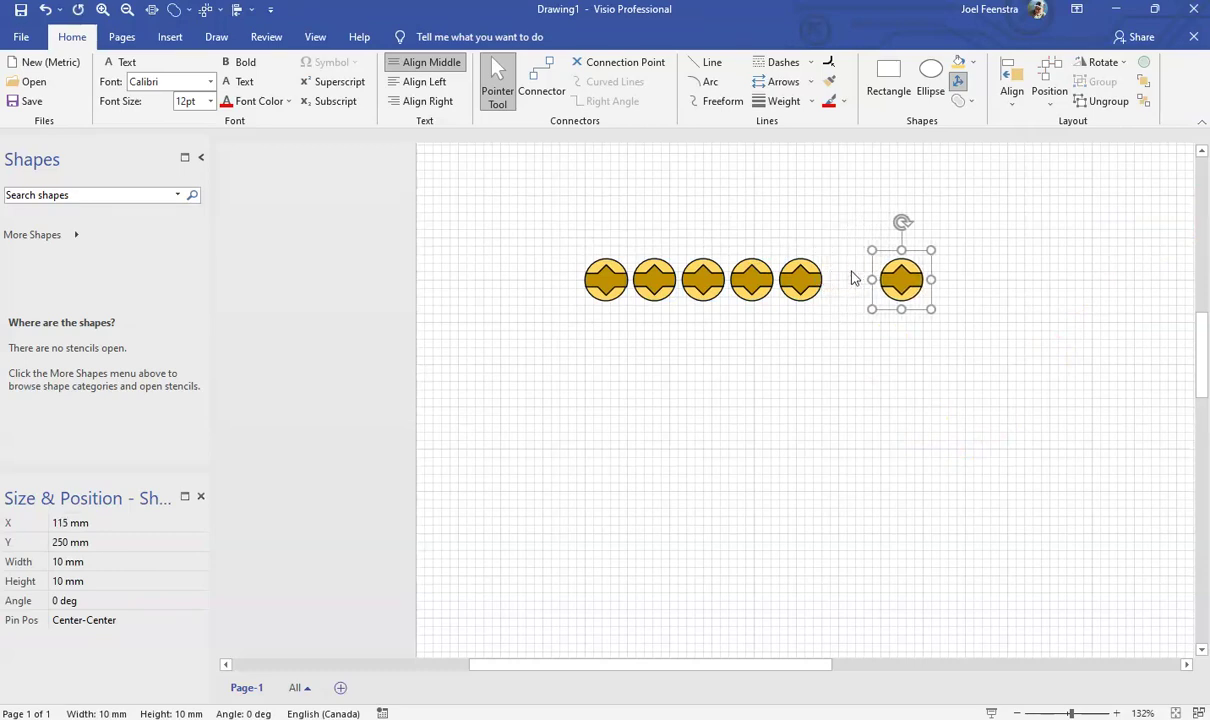
Step: Nudge the rightmost symbol to X 152 mm and distribute all six round symbols horizontally
key(Right)
key(Right)
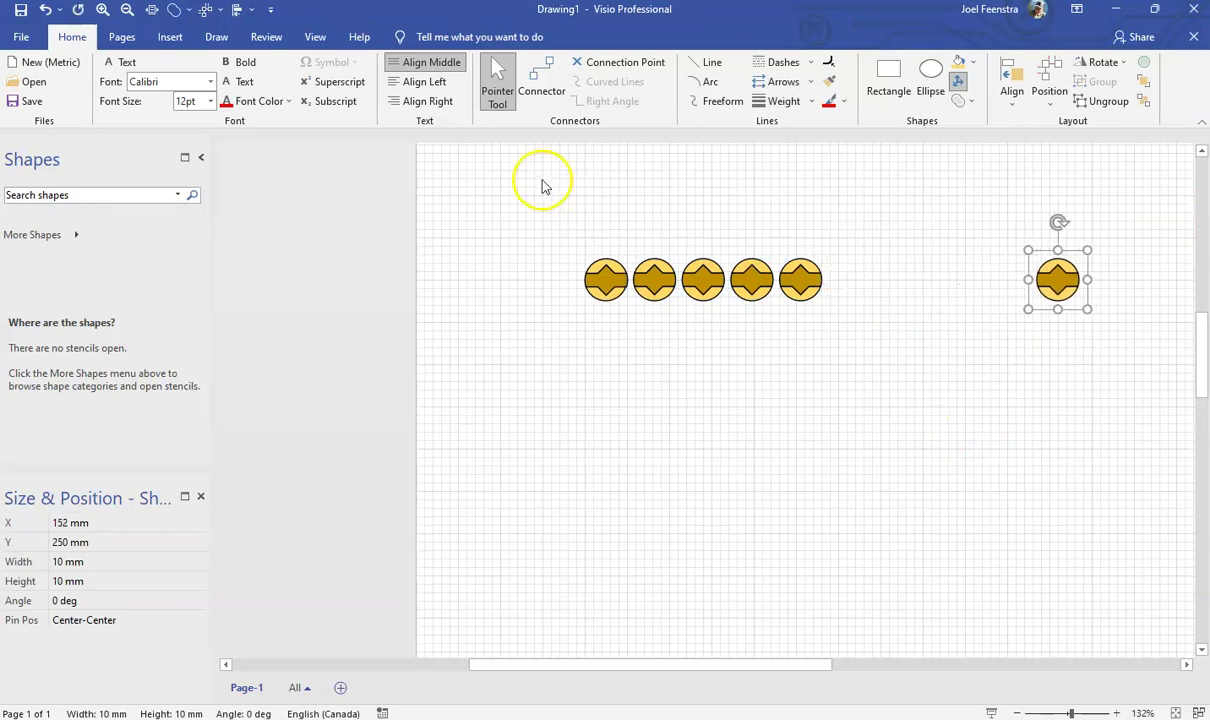
drag(543, 186, 1167, 437)
click(1046, 80)
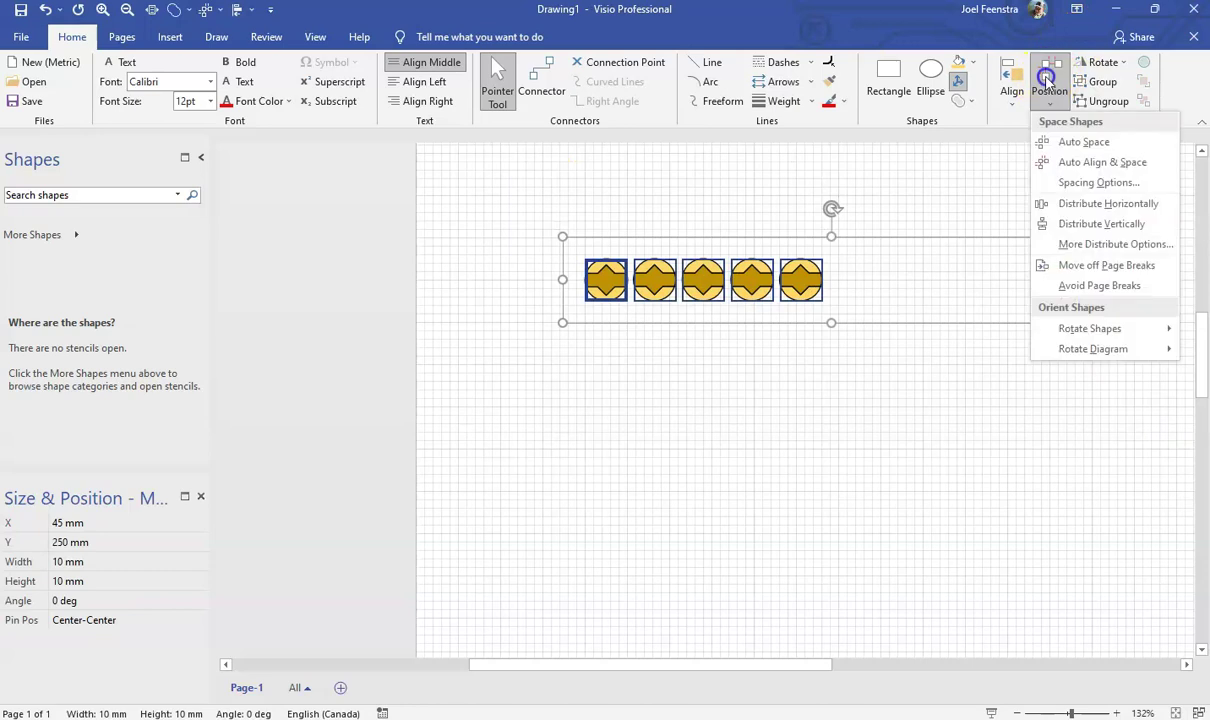
click(1128, 205)
click(919, 416)
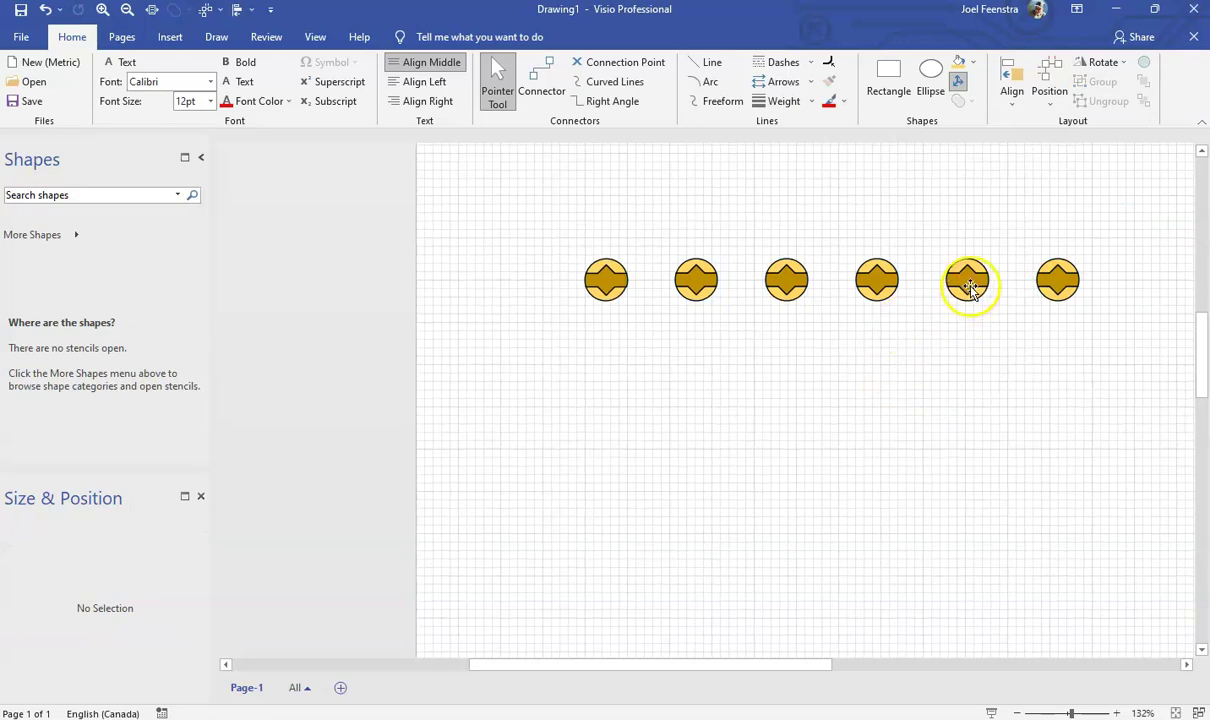
Step: Draw a right-angle connector from the top connection point of the first symbol to the top of the fourth symbol
click(541, 76)
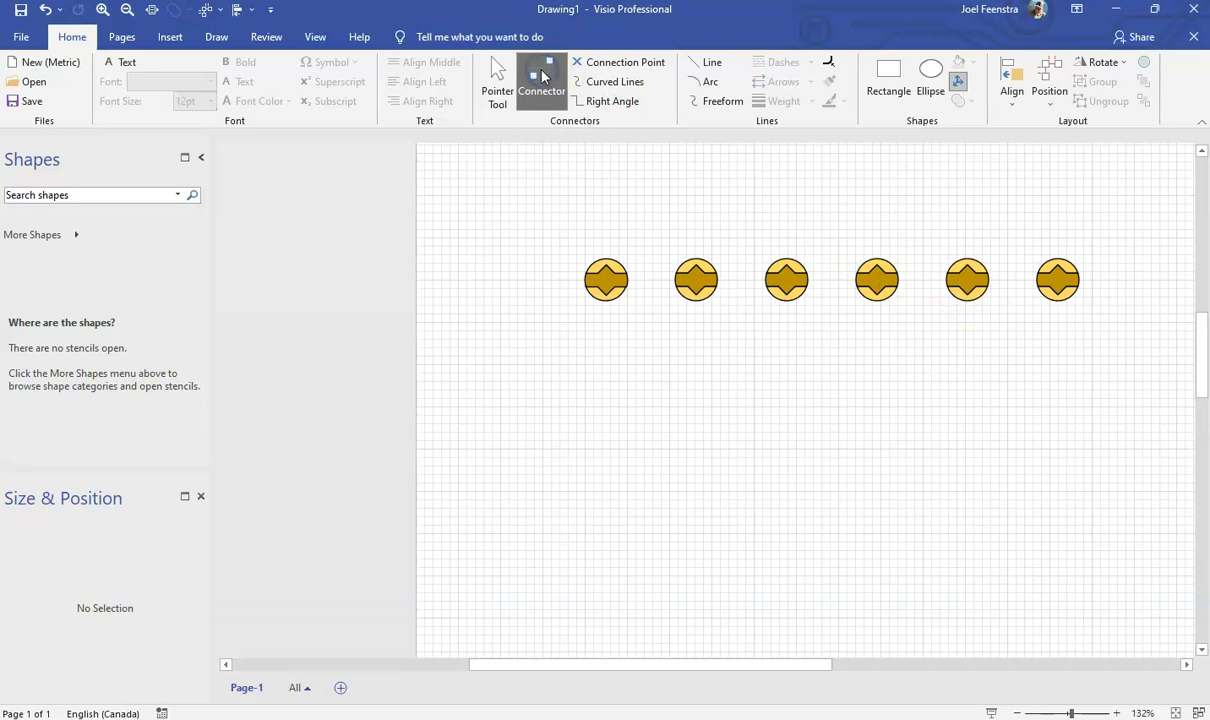
click(545, 77)
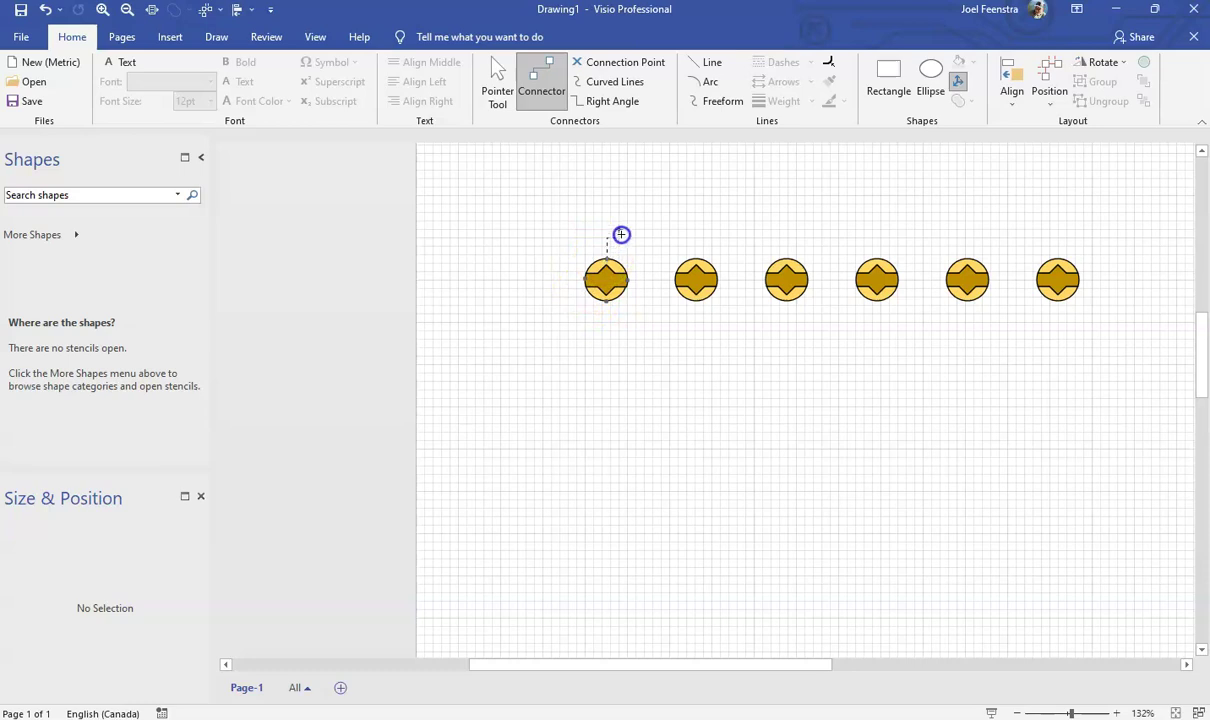
drag(722, 195, 860, 187)
drag(883, 244, 883, 246)
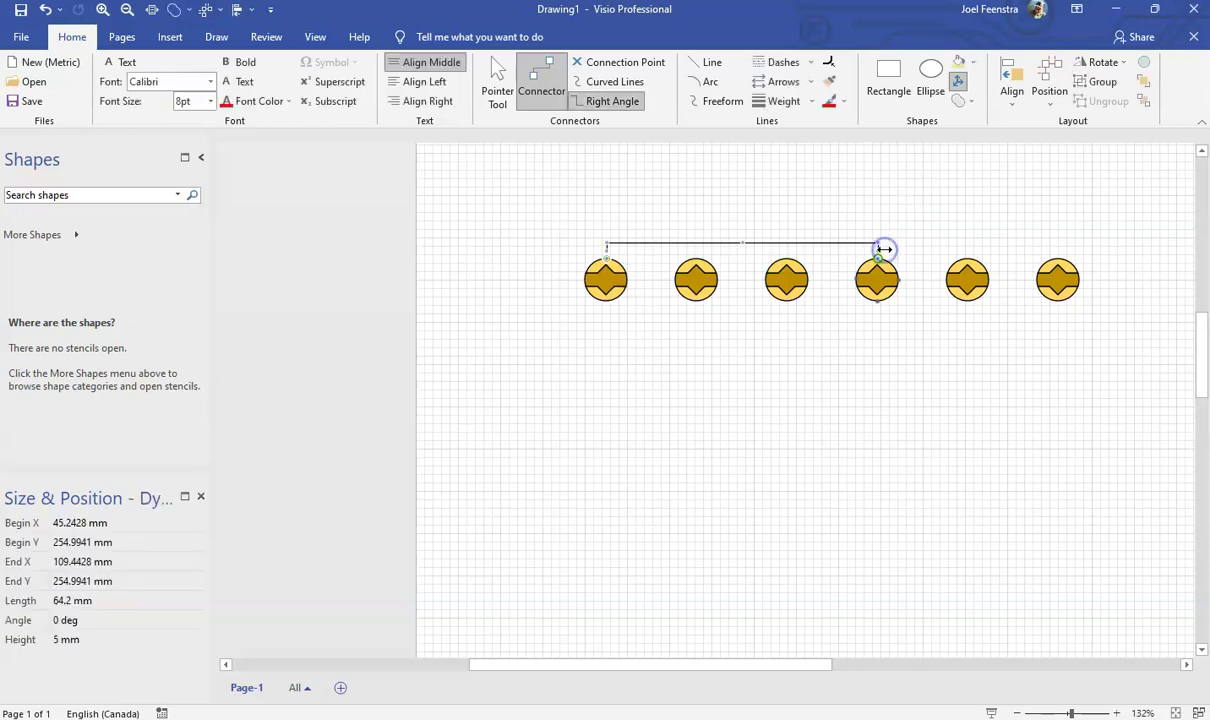
click(880, 346)
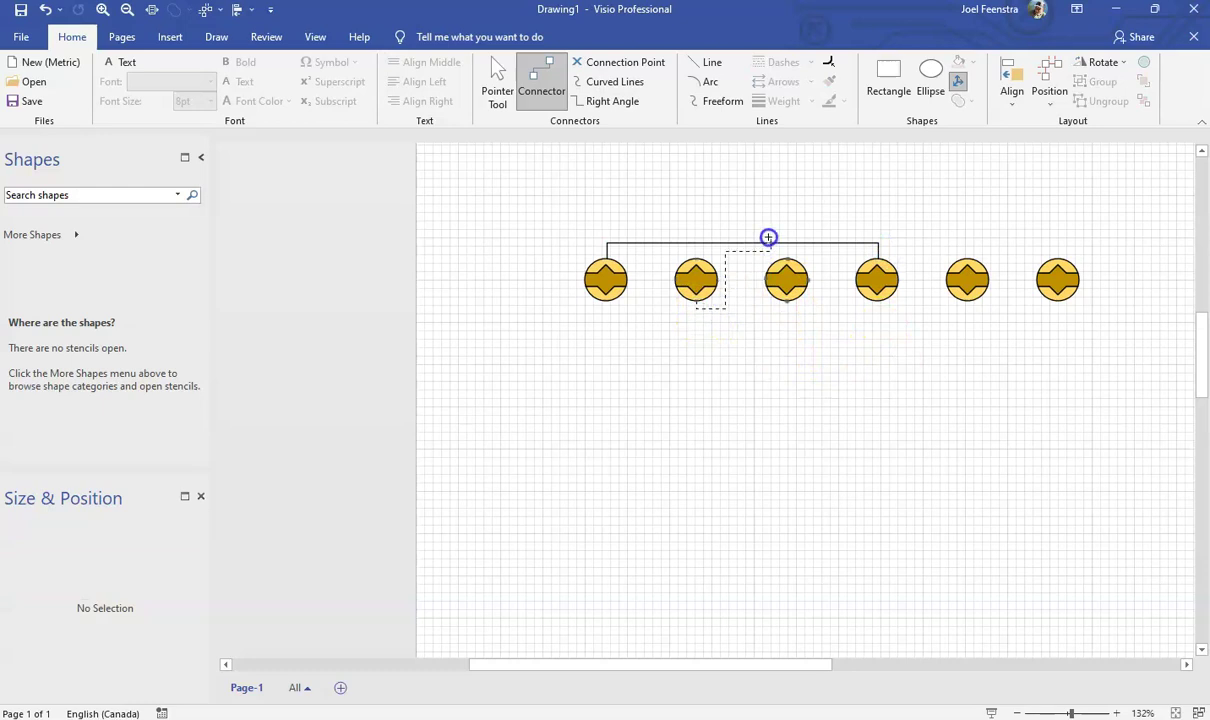
Step: Connect the second symbol's bottom to the fifth's top, routed above the first connector, and the fourth's bottom to the second's top
drag(970, 249, 970, 249)
drag(850, 243, 845, 204)
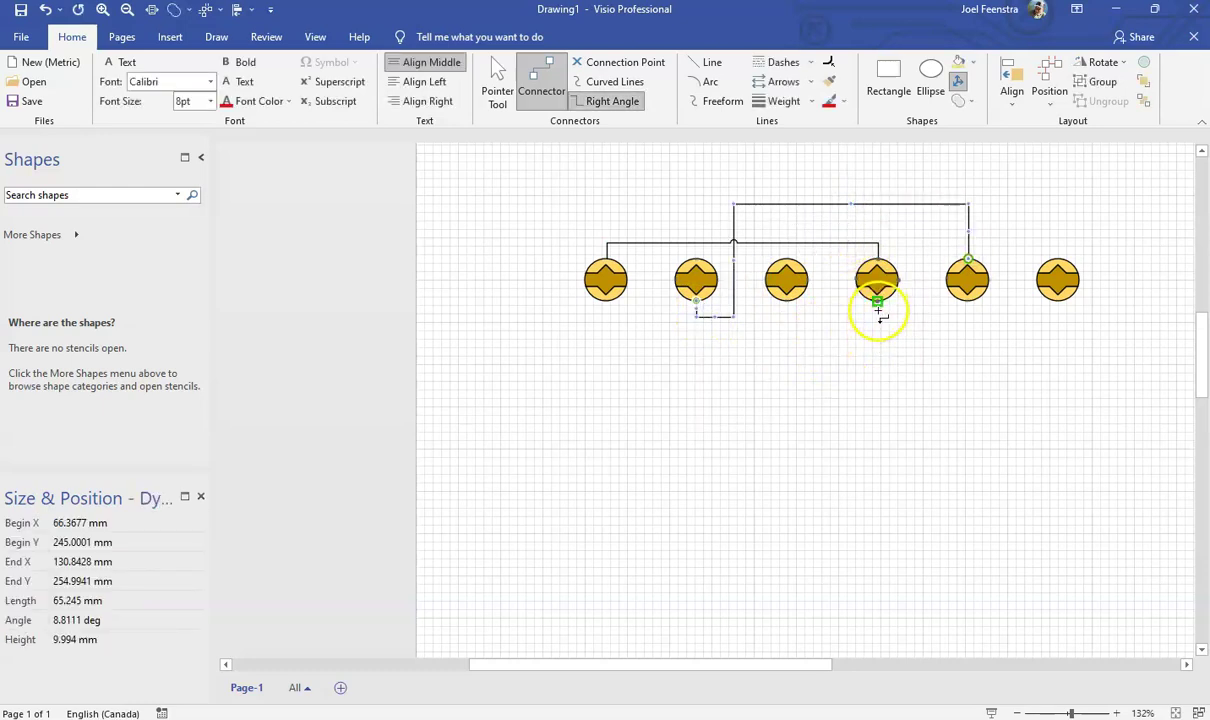
drag(599, 331, 692, 261)
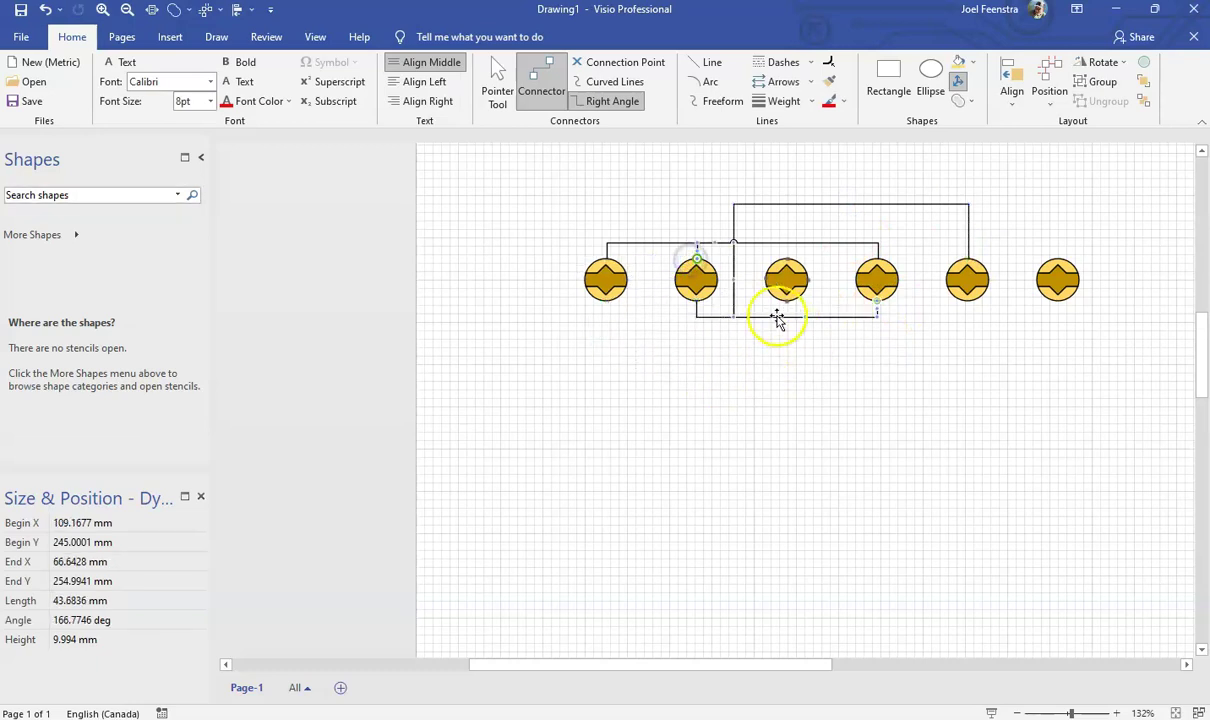
click(863, 355)
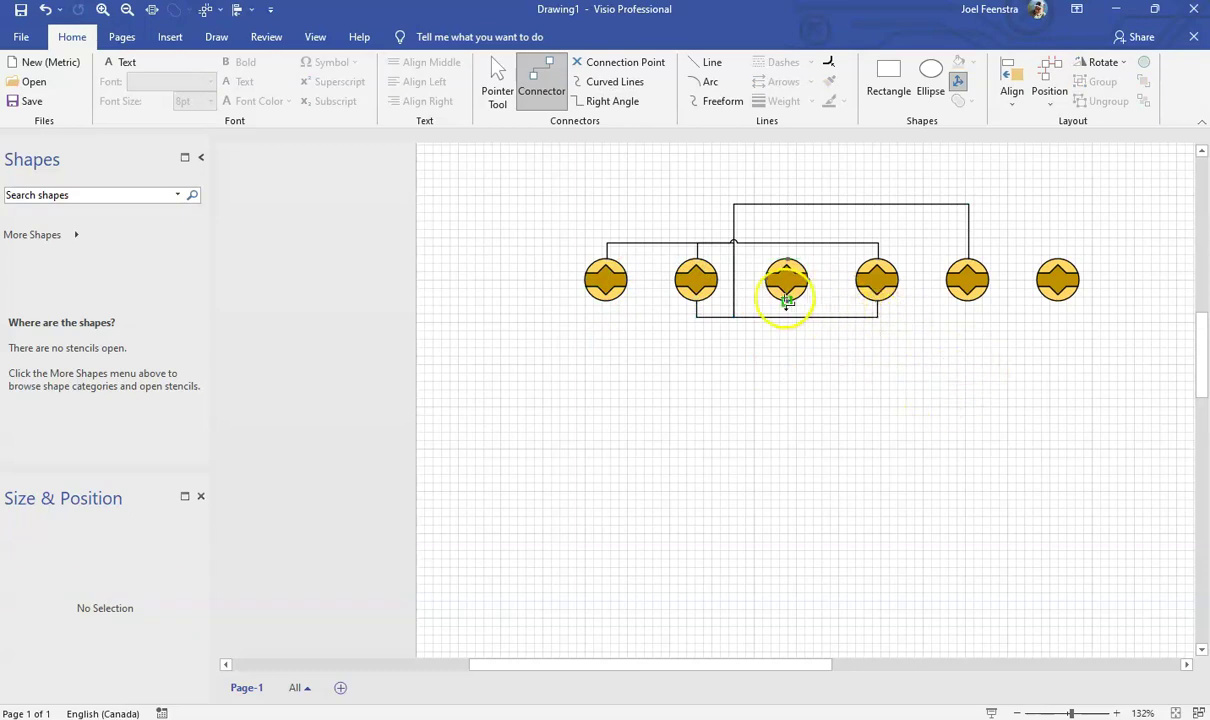
Step: Raise the horizontal segment of the connector between the first and fourth symbols, separating it from the neighbouring connector
click(497, 78)
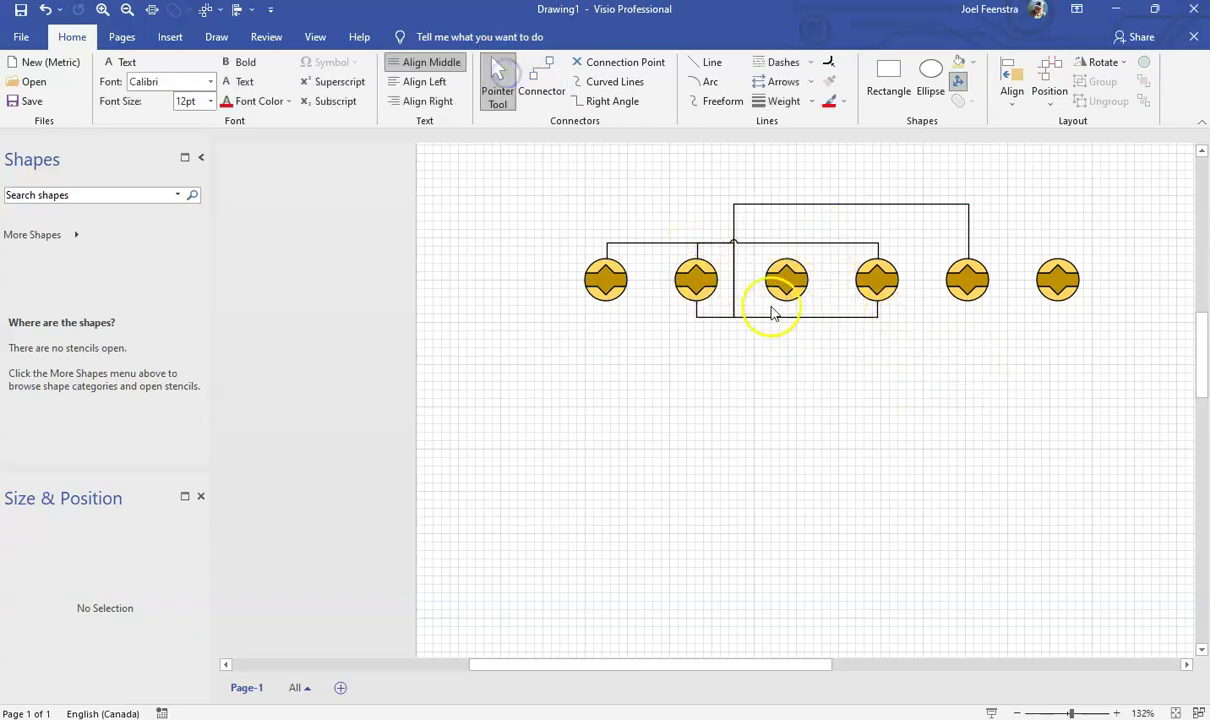
click(780, 243)
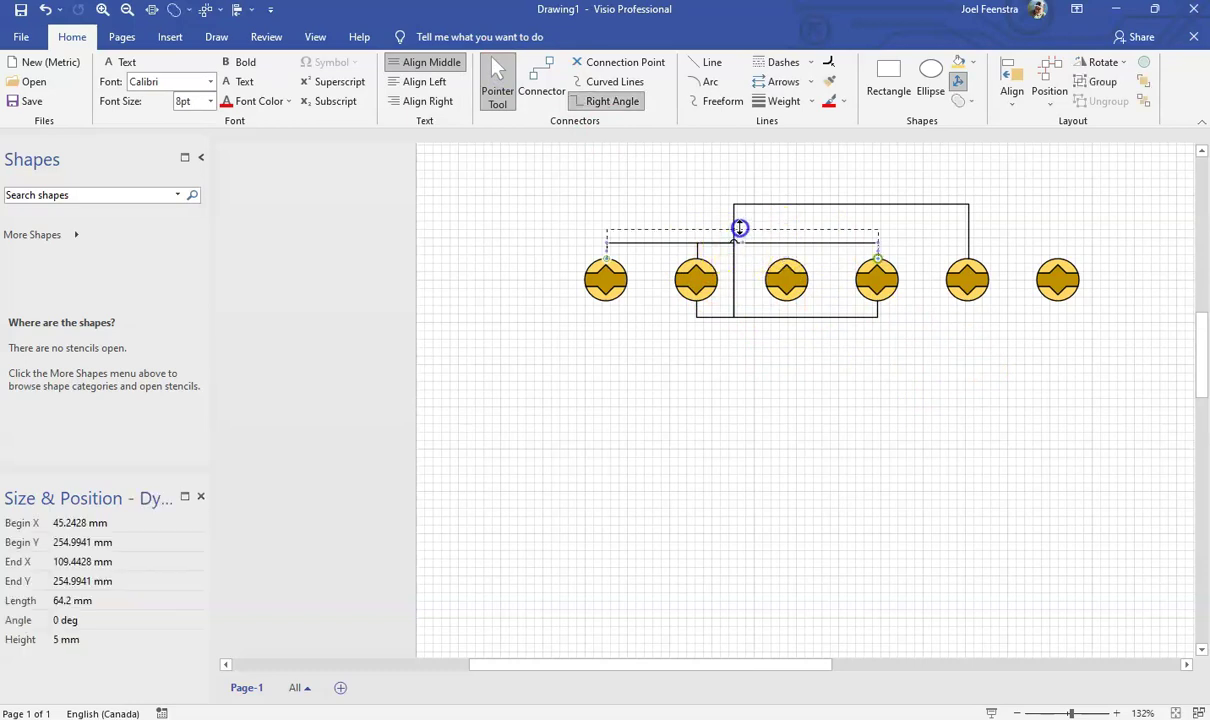
click(747, 236)
drag(742, 225, 742, 221)
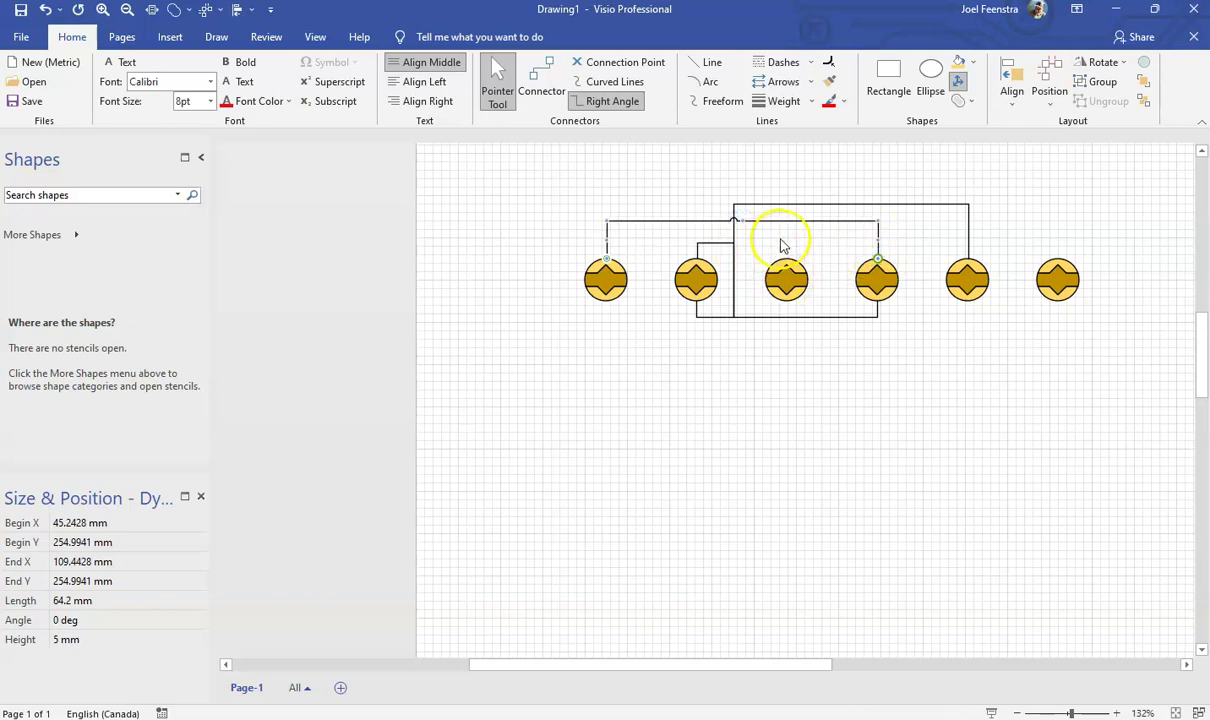
Step: Reroute the second-to-fifth connector by shifting its long vertical segment toward the third symbol and lowering its bottom segment
click(733, 232)
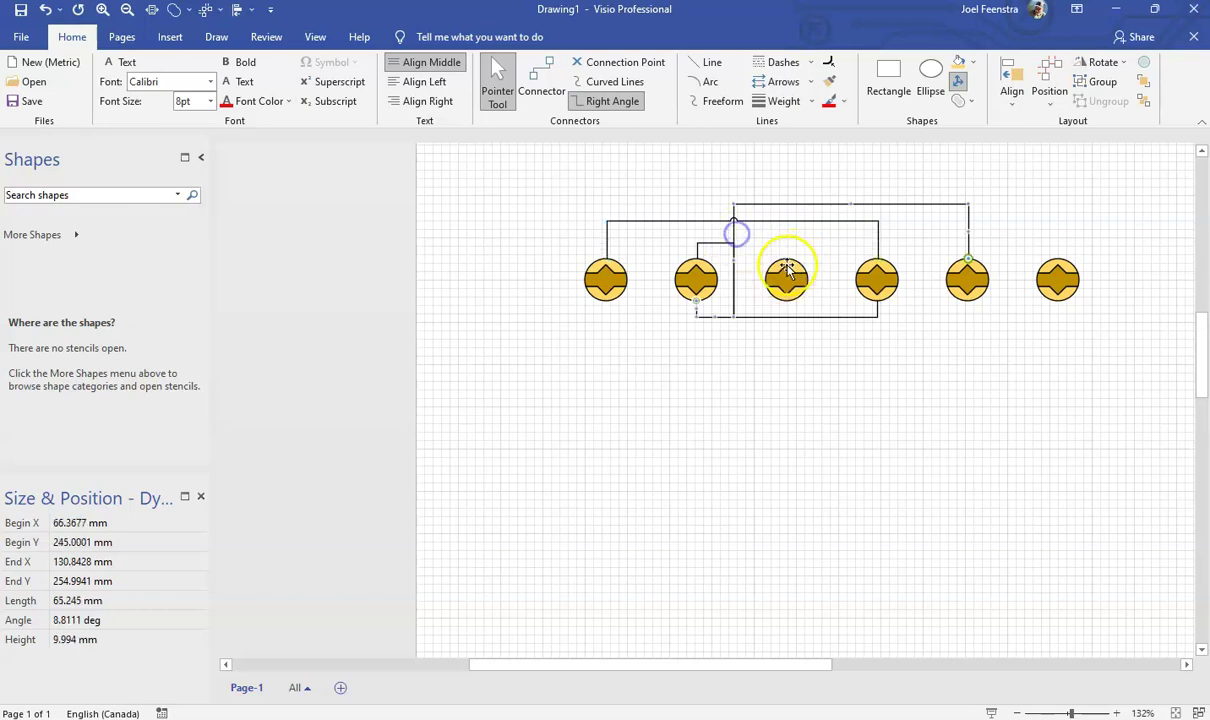
drag(751, 256, 751, 256)
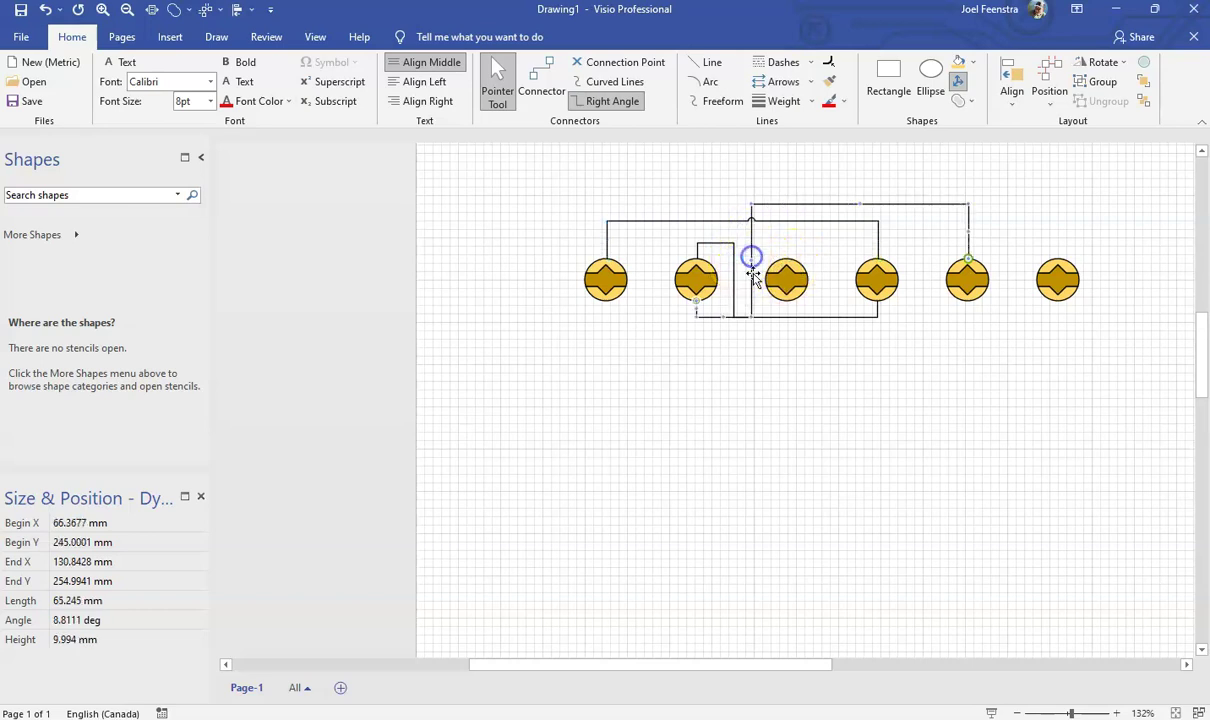
drag(718, 316, 727, 355)
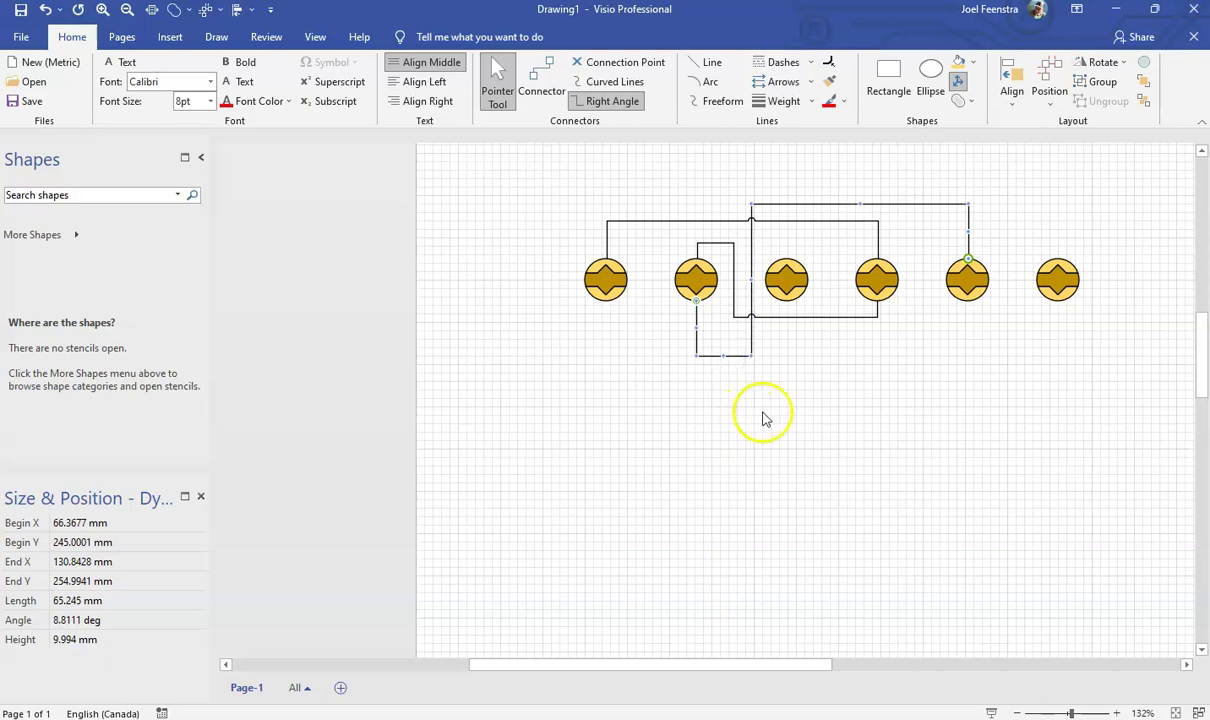
click(764, 418)
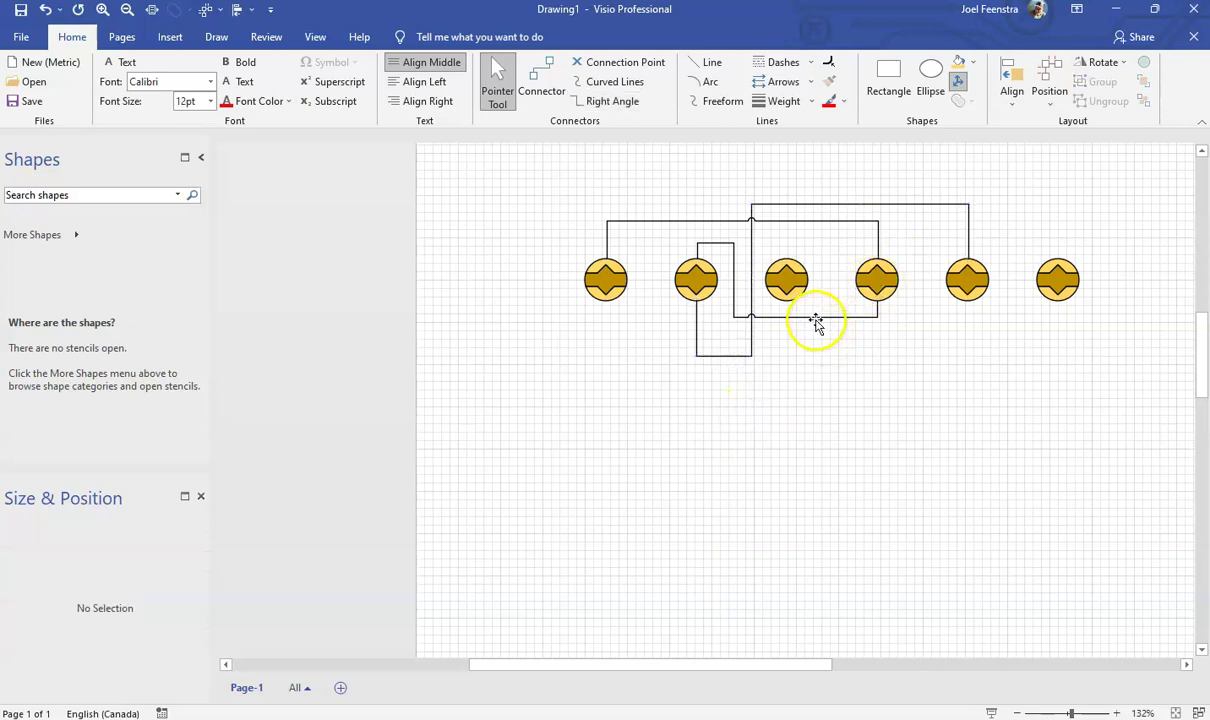
Step: Reroute the fourth-to-second connector by shifting its vertical segment toward the second symbol and lowering its bottom segment below the other connector
click(816, 317)
scroll(824, 386, up, 5)
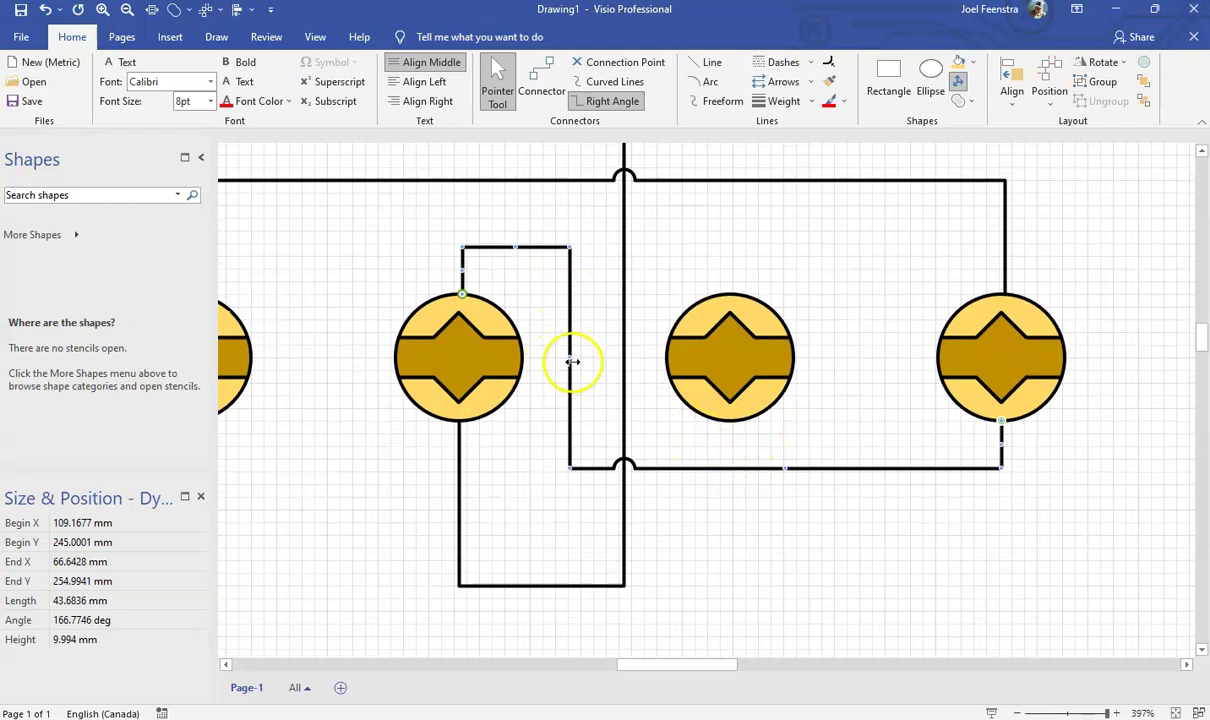
drag(555, 355, 556, 356)
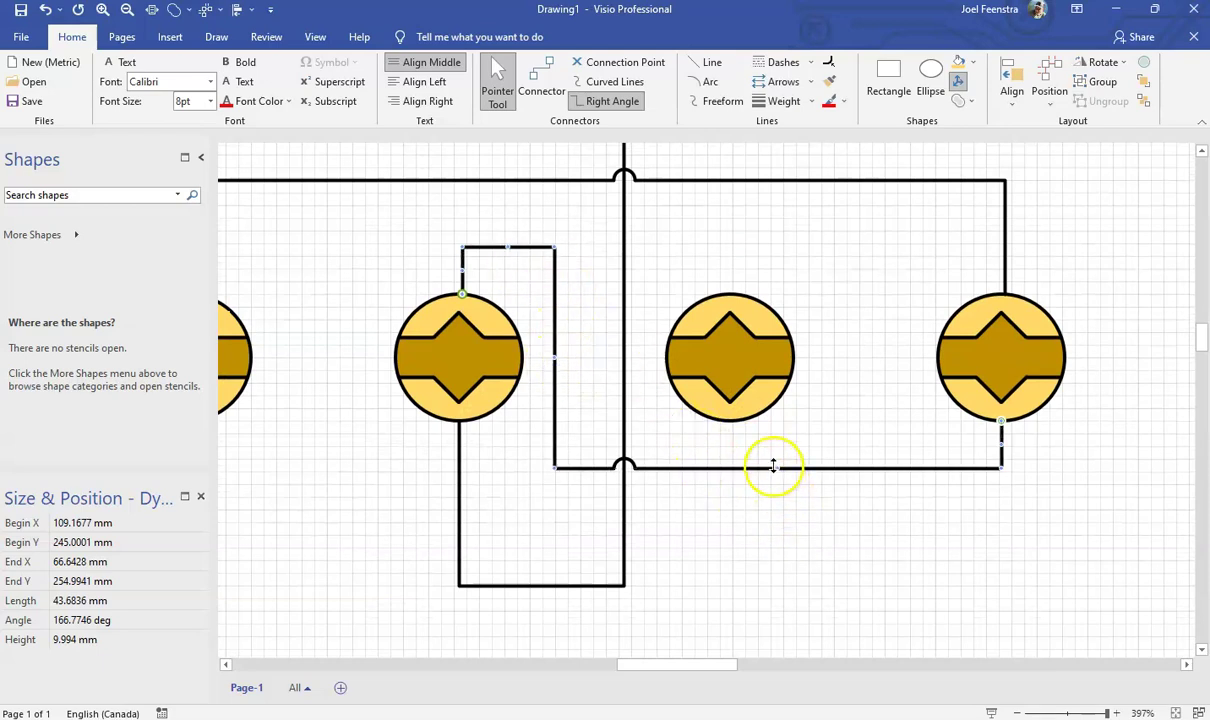
drag(772, 466, 780, 639)
scroll(823, 518, down, 3)
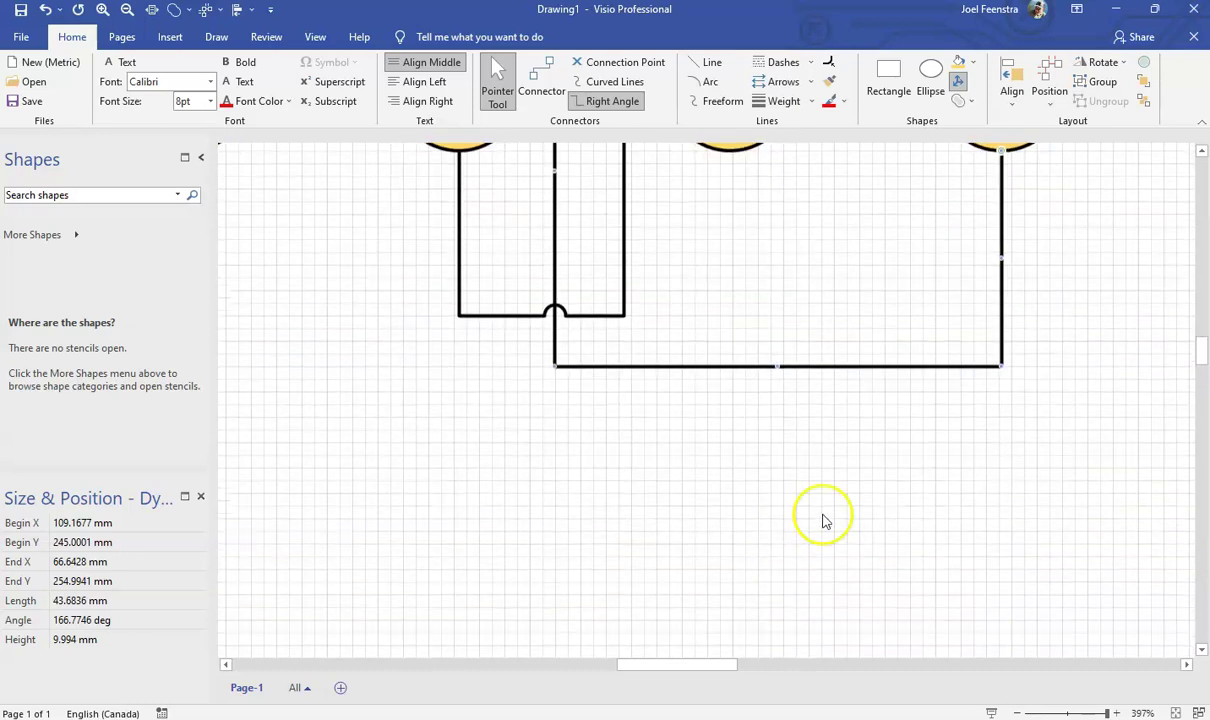
scroll(860, 502, up, 3)
scroll(862, 502, up, 1)
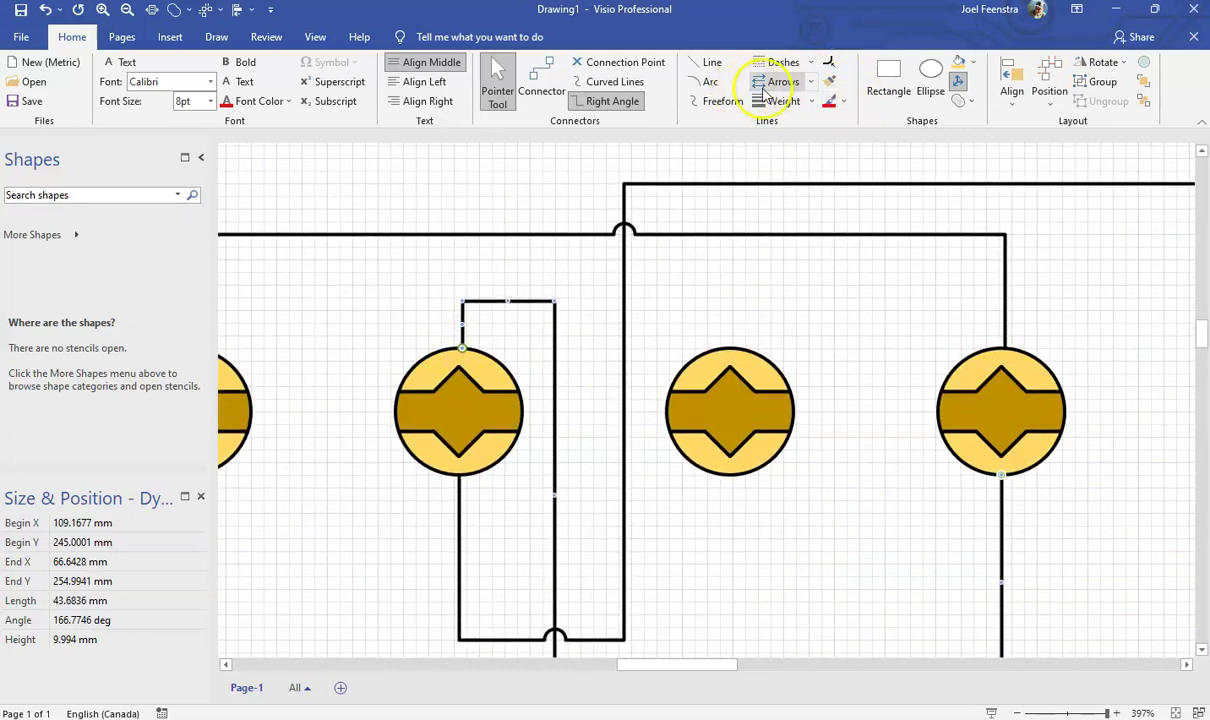
Step: Colour the connector between the second and fourth symbols red and the second-to-fifth connector blue
click(828, 104)
scroll(700, 340, down, 5)
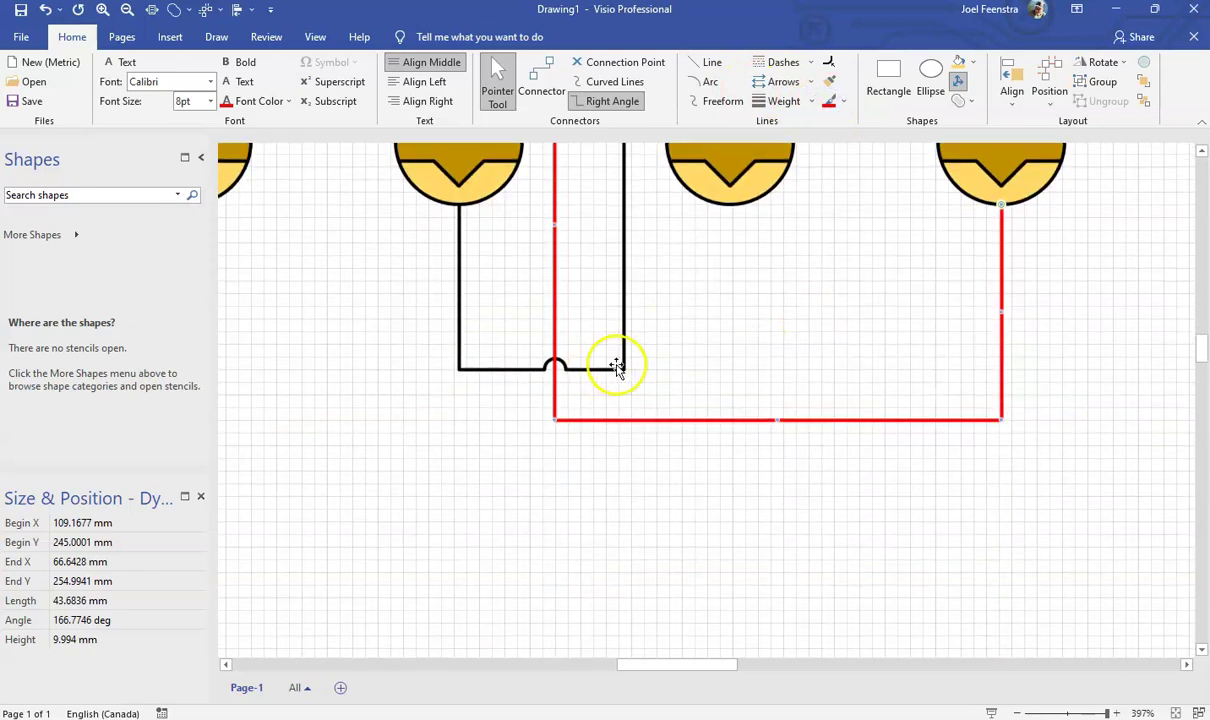
click(617, 370)
scroll(680, 330, up, 5)
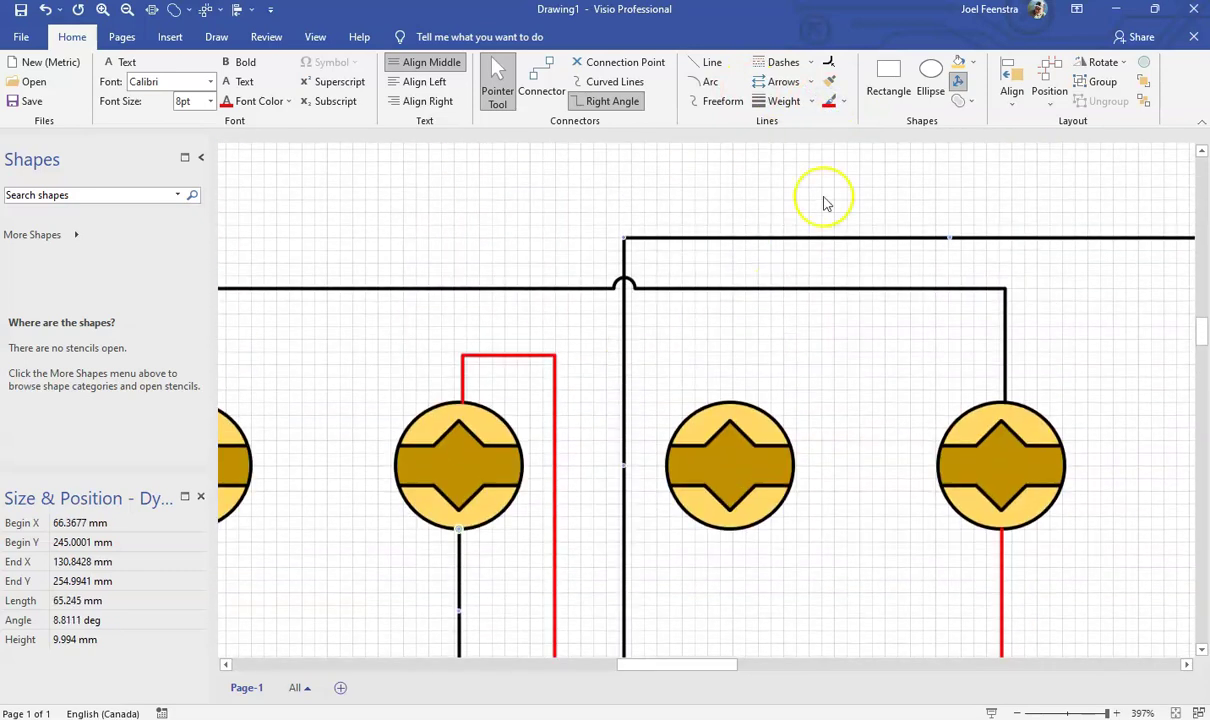
click(844, 102)
click(929, 288)
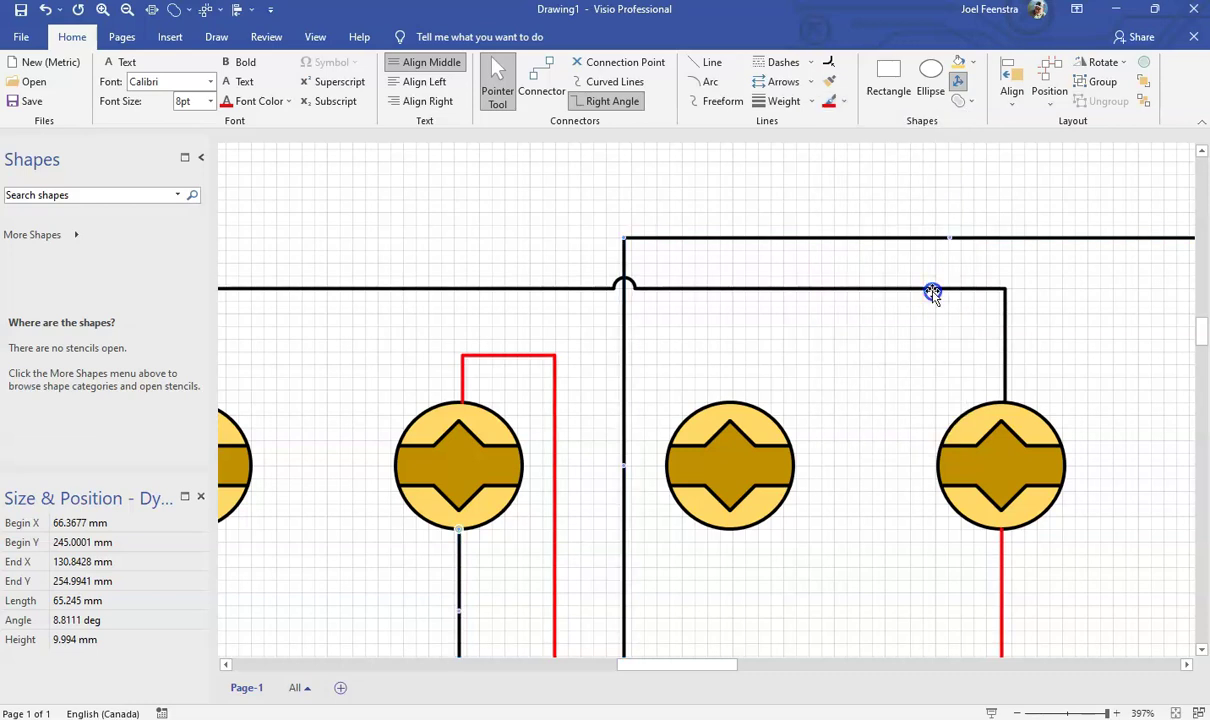
click(682, 185)
scroll(518, 262, down, 5)
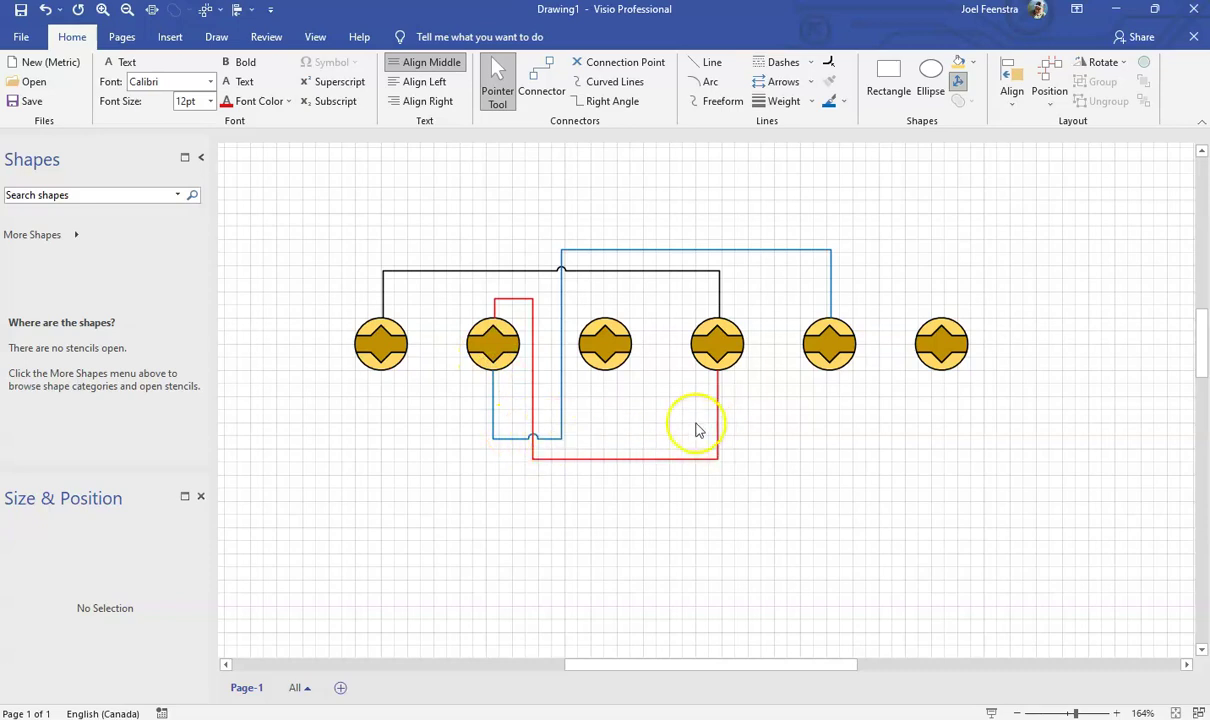
Step: Rotate the second symbol in the row to 180 degrees
click(482, 339)
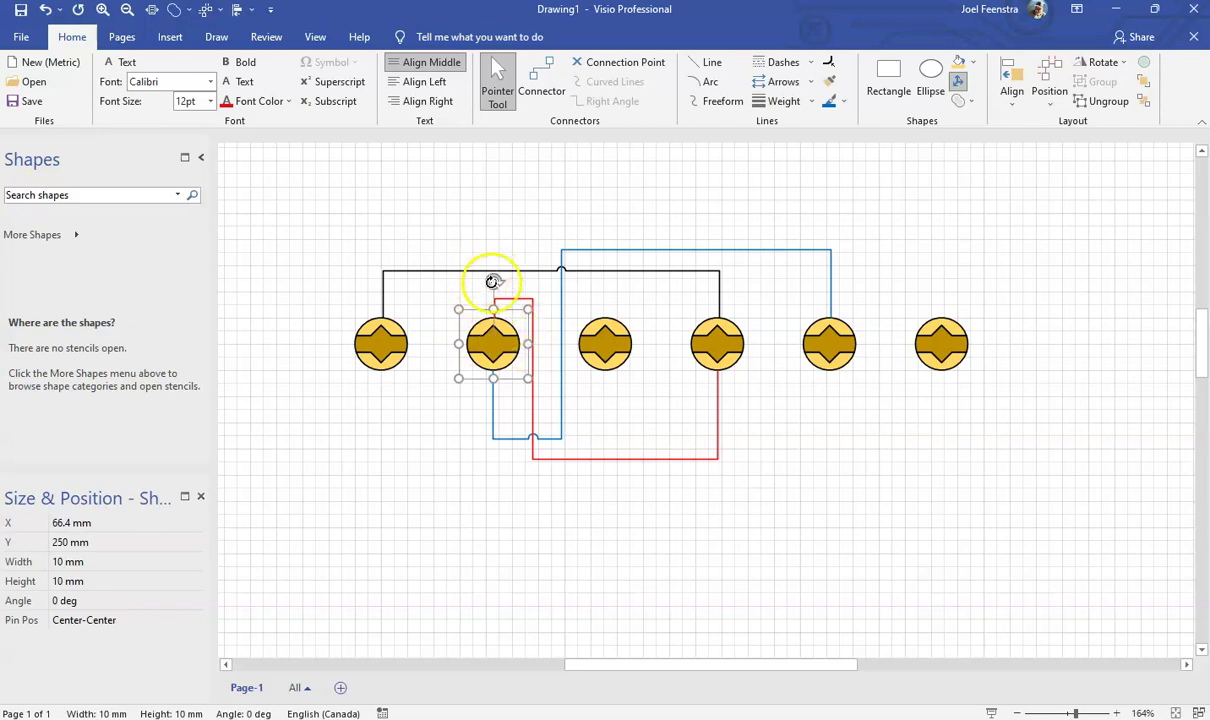
drag(491, 282, 501, 445)
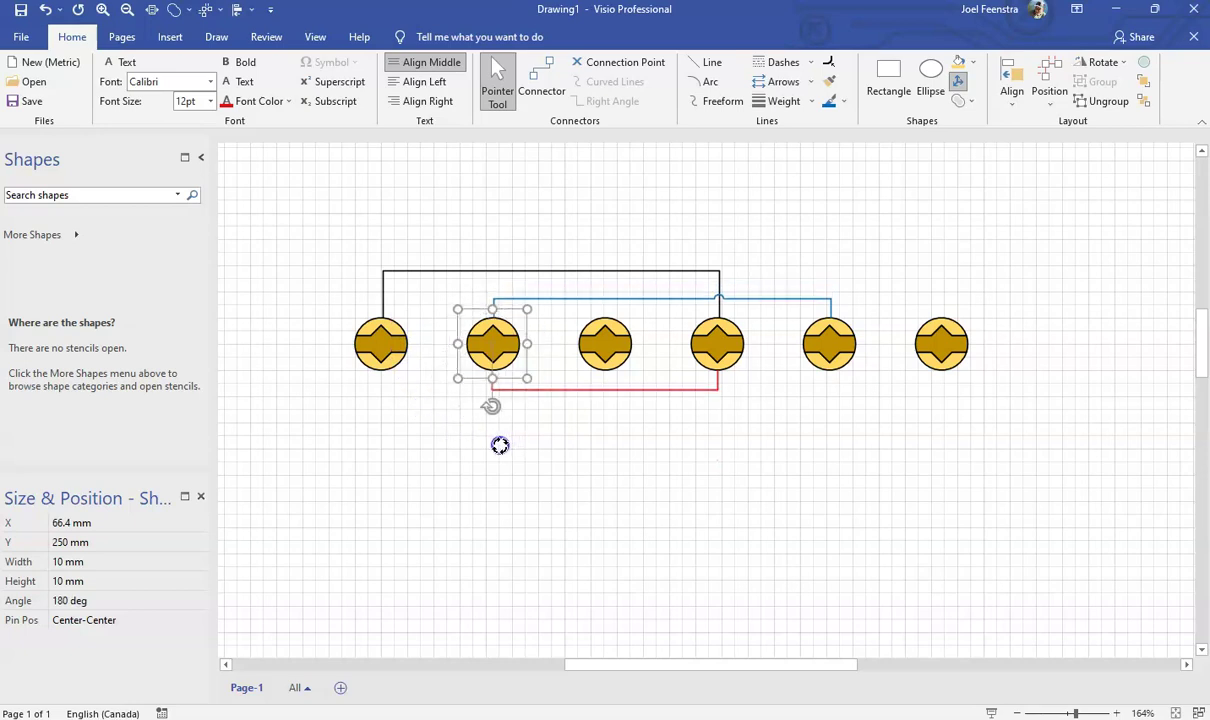
click(670, 481)
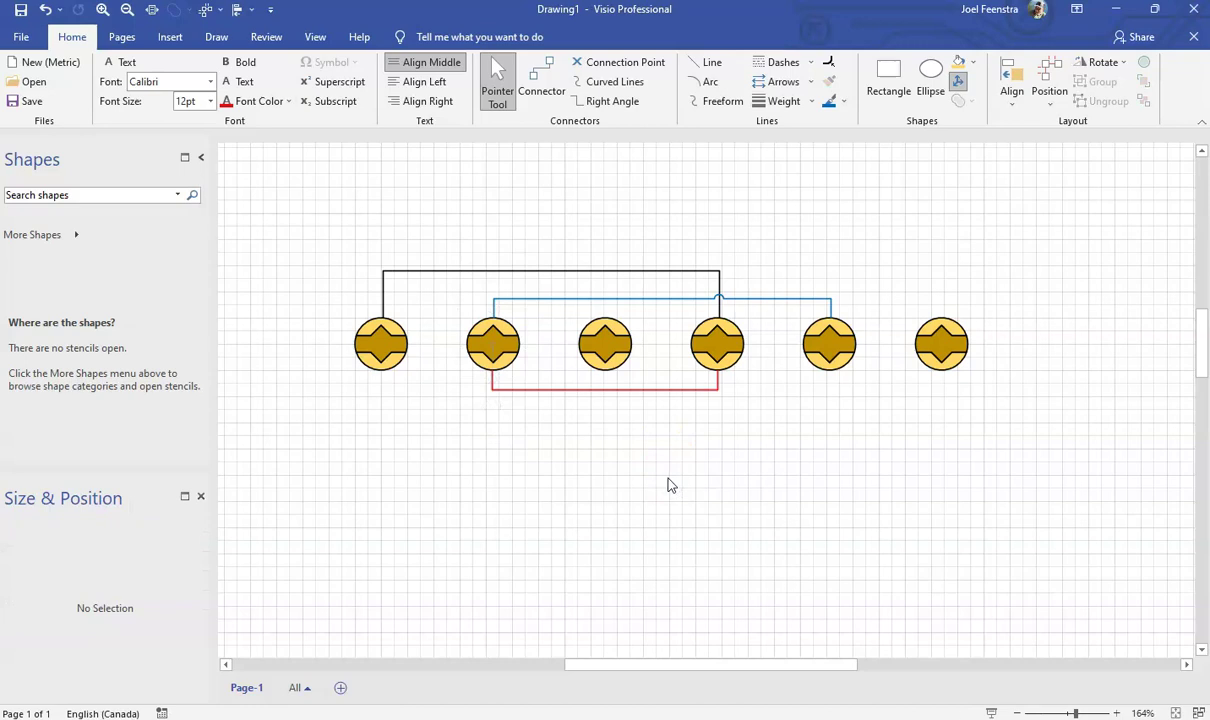
Step: Rotate the second symbol in the row back to 0 degrees
click(497, 340)
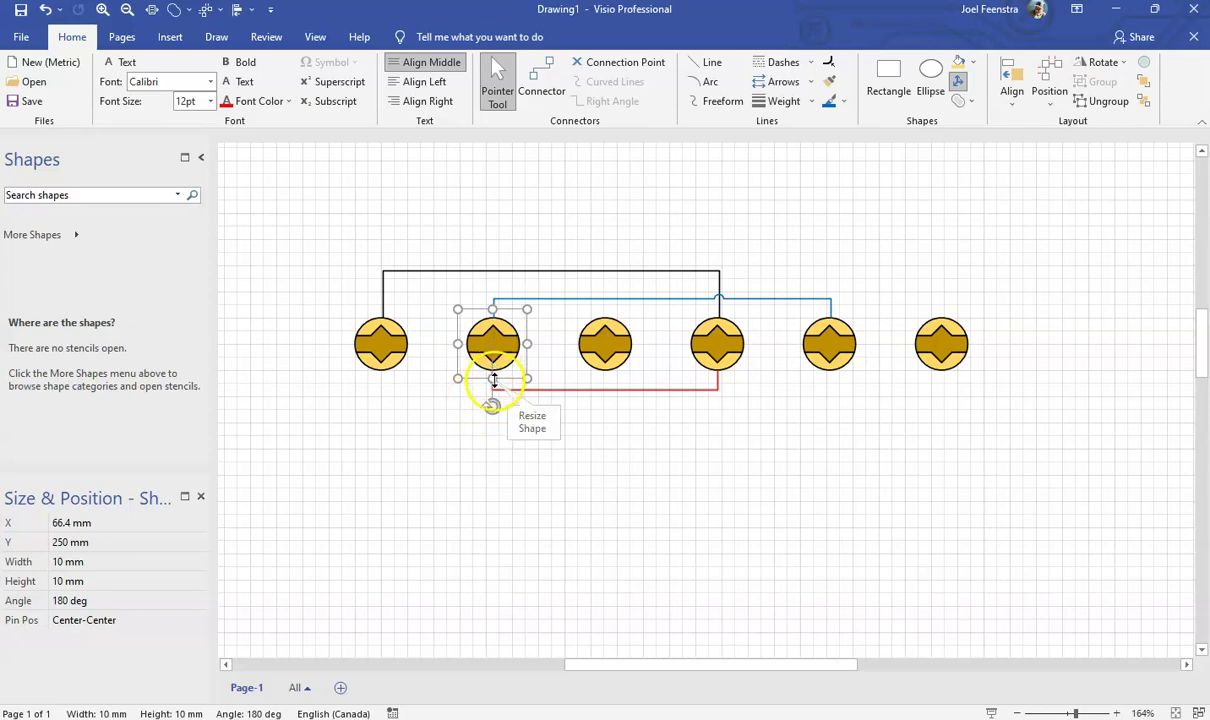
drag(493, 408, 491, 279)
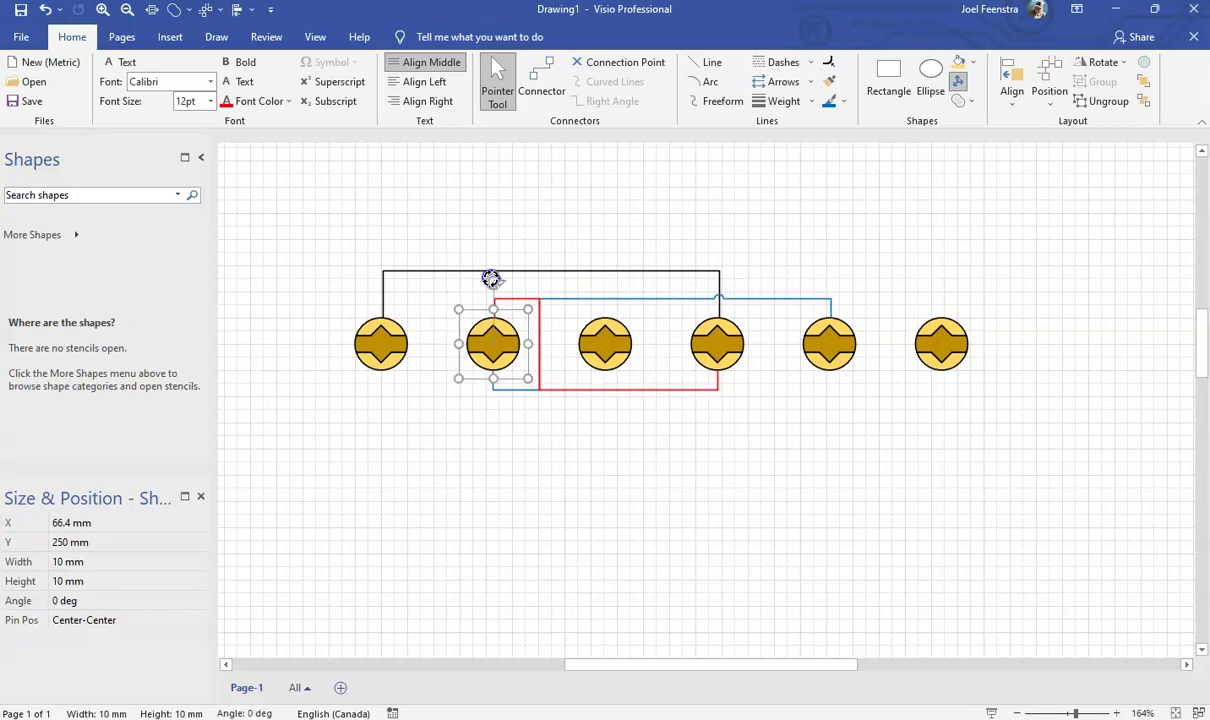
click(600, 545)
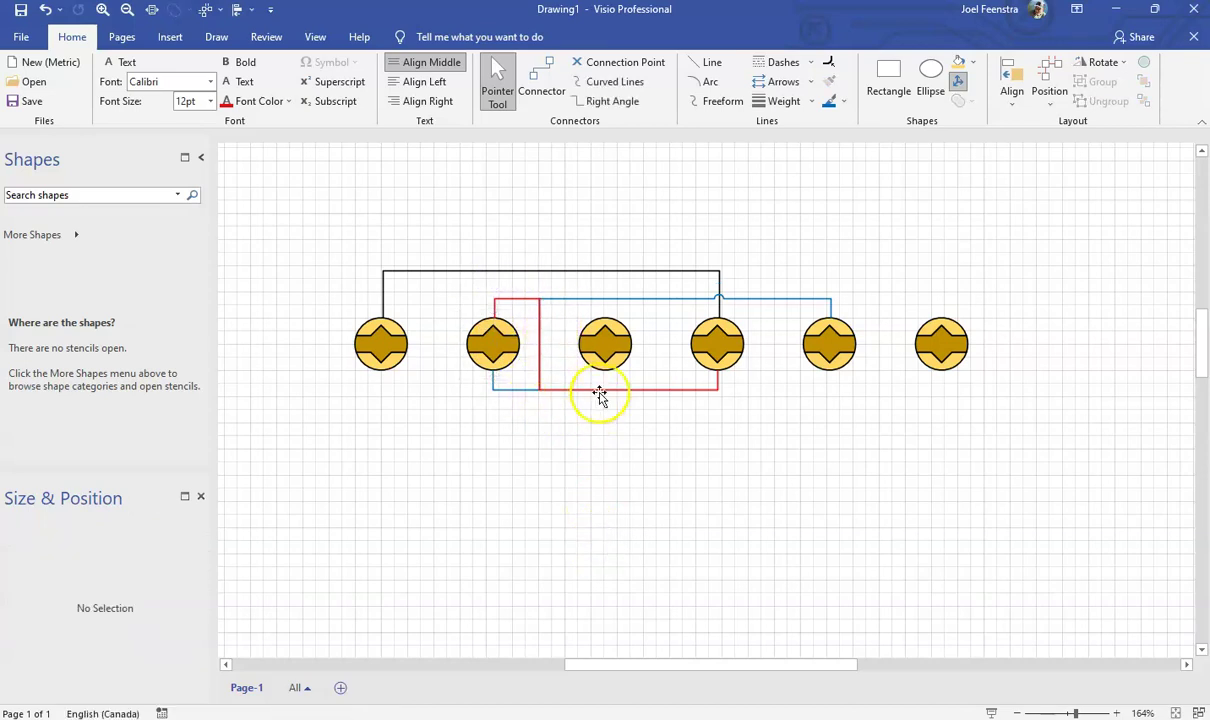
Step: Reroute the red connector with a lower bottom segment, a vertical segment nearer the third symbol and a raised top segment
click(600, 390)
drag(627, 389, 632, 435)
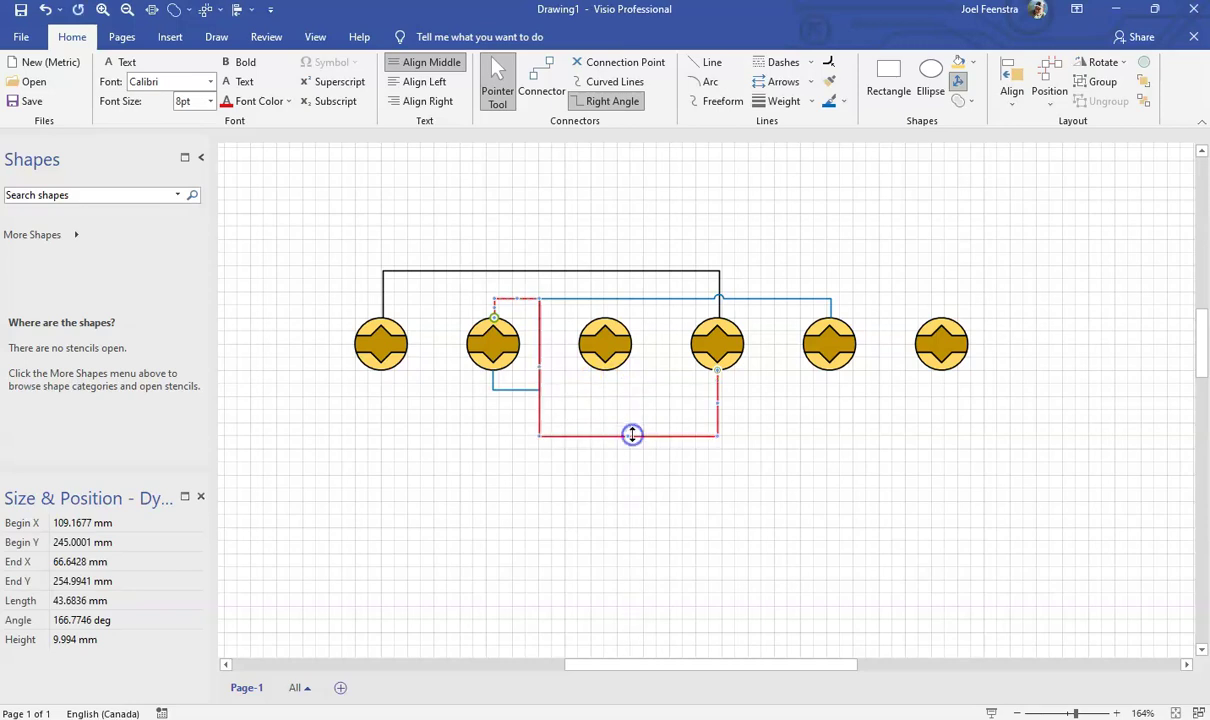
drag(540, 364, 566, 367)
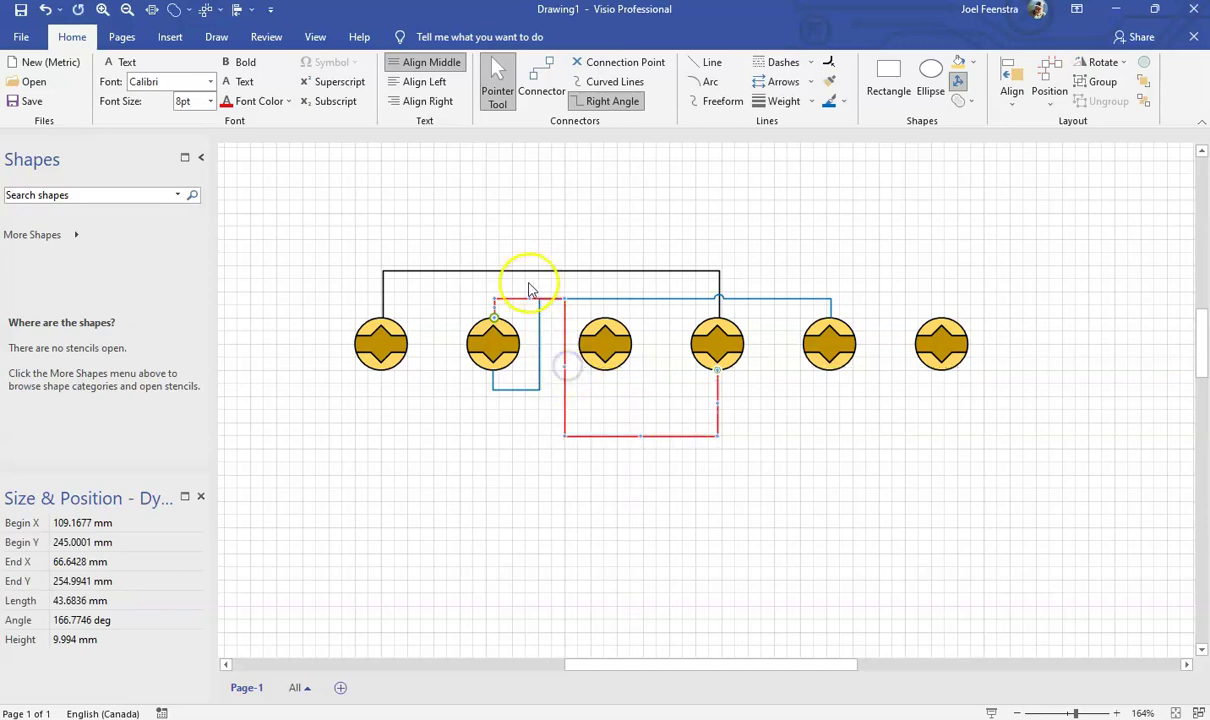
mouse_move(531, 284)
mouse_down()
mouse_move(526, 258)
mouse_move(526, 268)
mouse_up()
scroll(532, 278, up, 5)
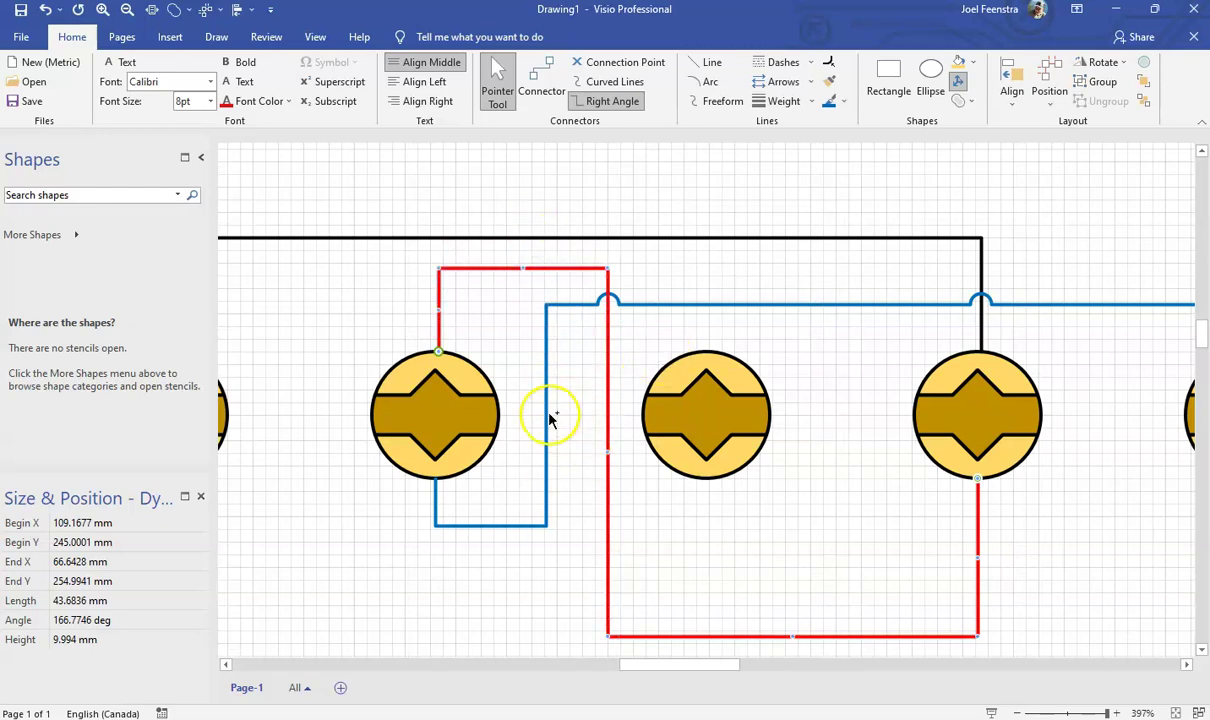
scroll(535, 418, down, 5)
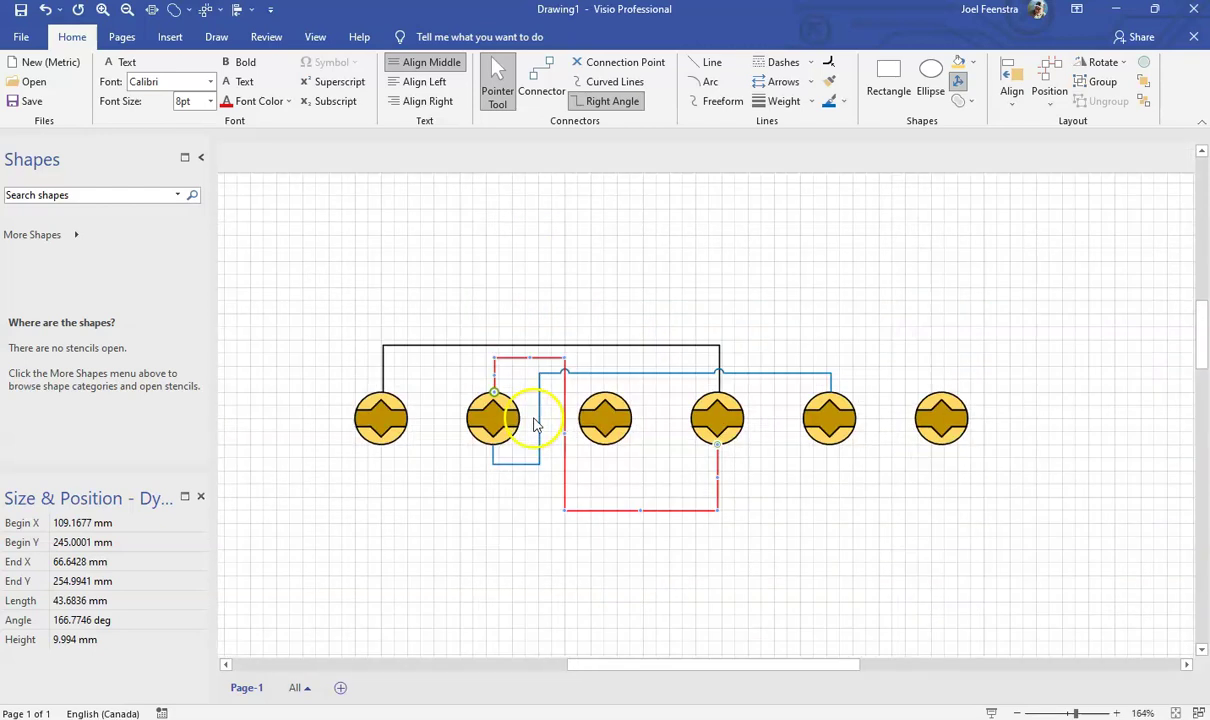
Step: Reroute the blue connector with its long vertical segment between the fourth and fifth symbols and its bottom segment below the red connector
click(660, 373)
drag(540, 430, 780, 410)
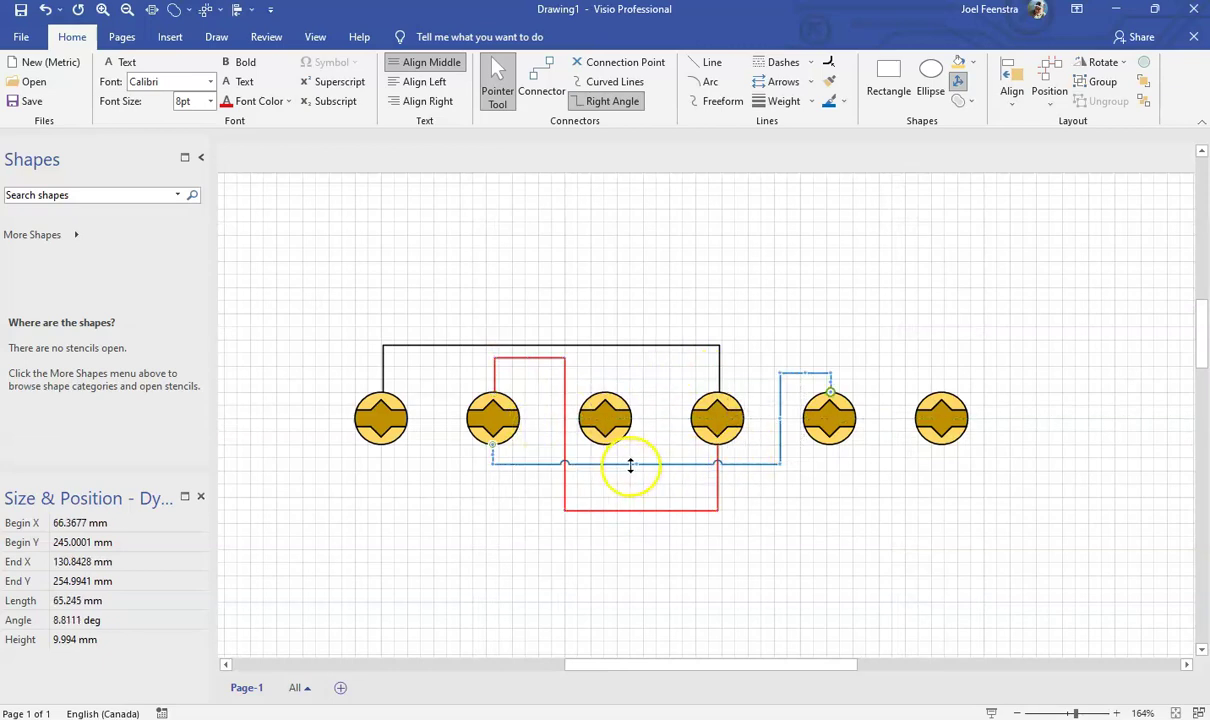
drag(642, 530, 643, 536)
click(676, 598)
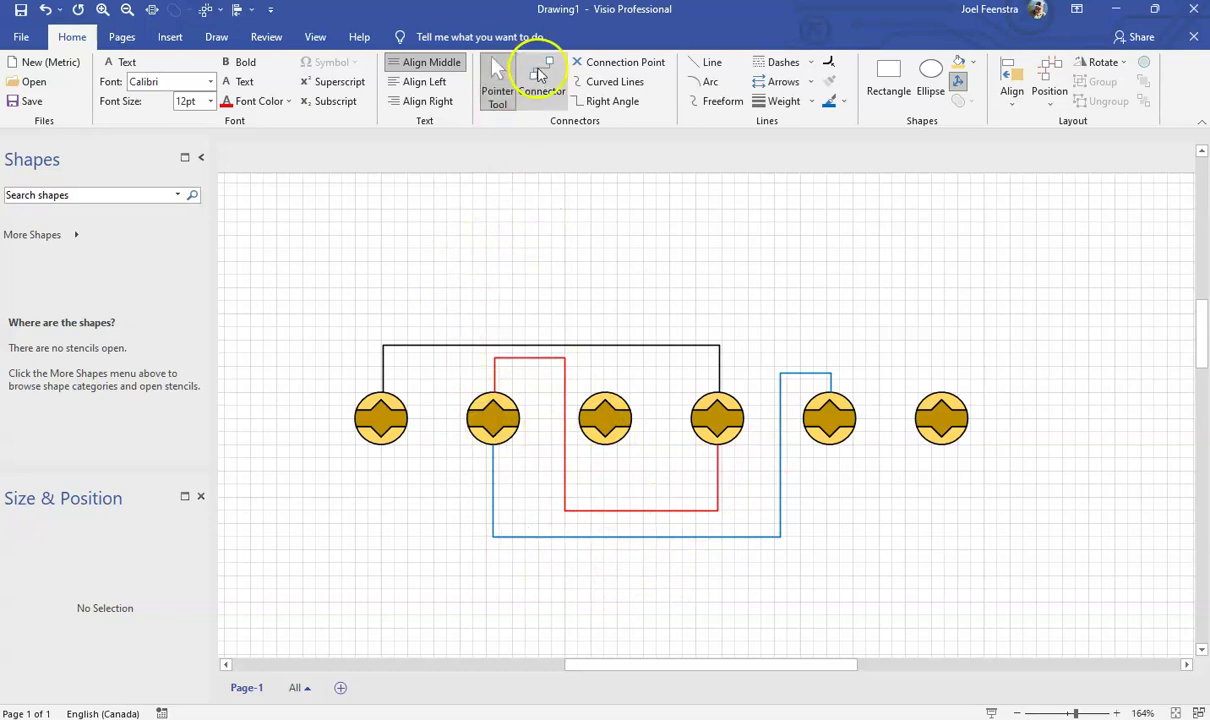
Step: Select the red connector between the second and fourth symbols
click(564, 370)
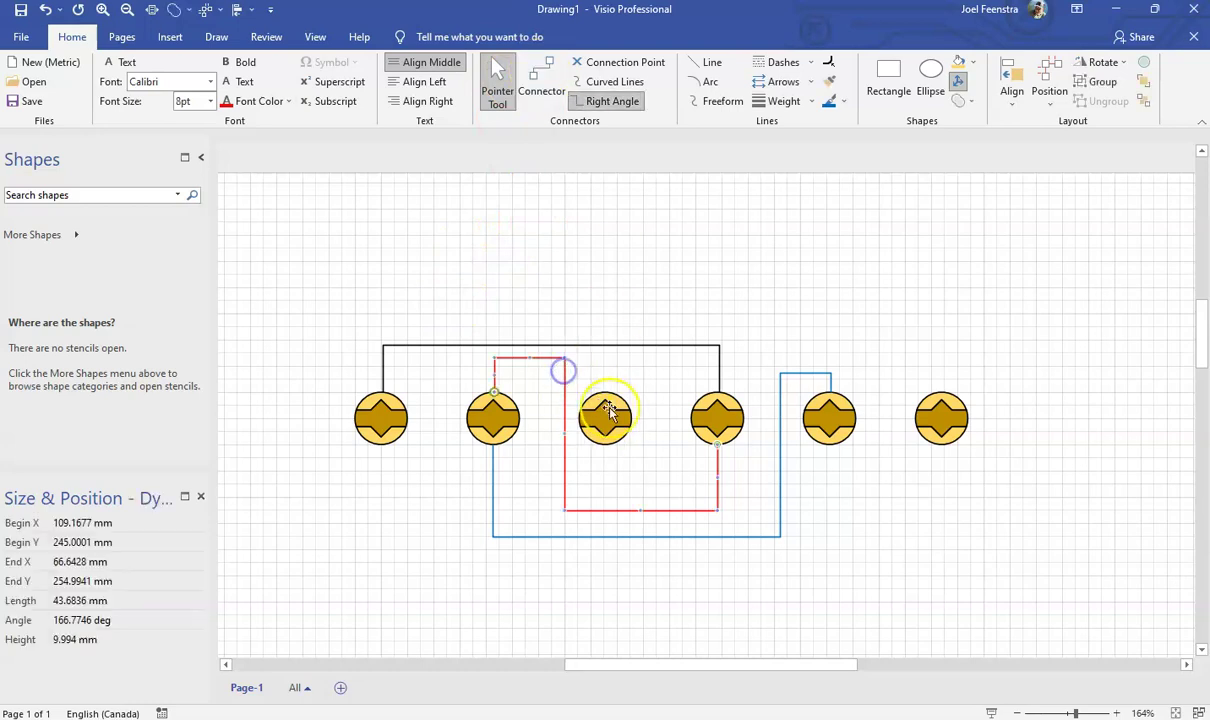